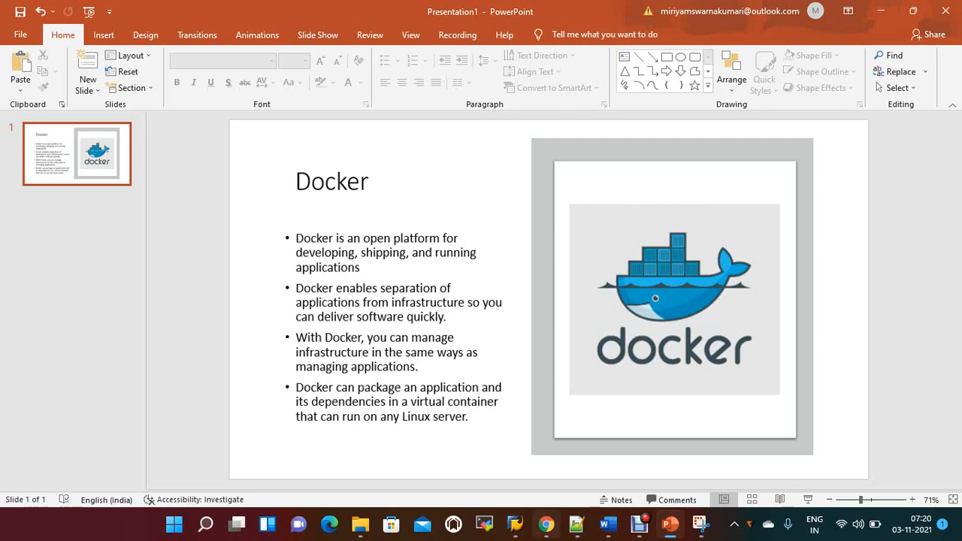
Bring the Docker Docs 'Install Docker Engine on Ubuntu' guide to the front in Chrome.
mouse_move(546, 524)
click(545, 455)
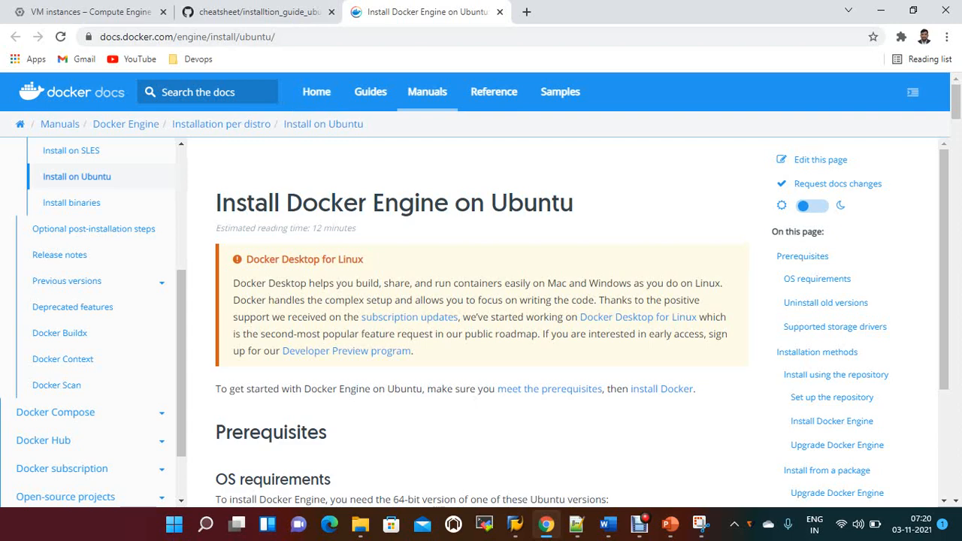
scroll(481, 338, down, 3)
scroll(481, 339, up, 3)
Start a new VM instance on the Compute Engine page and name it dockervm.
click(90, 11)
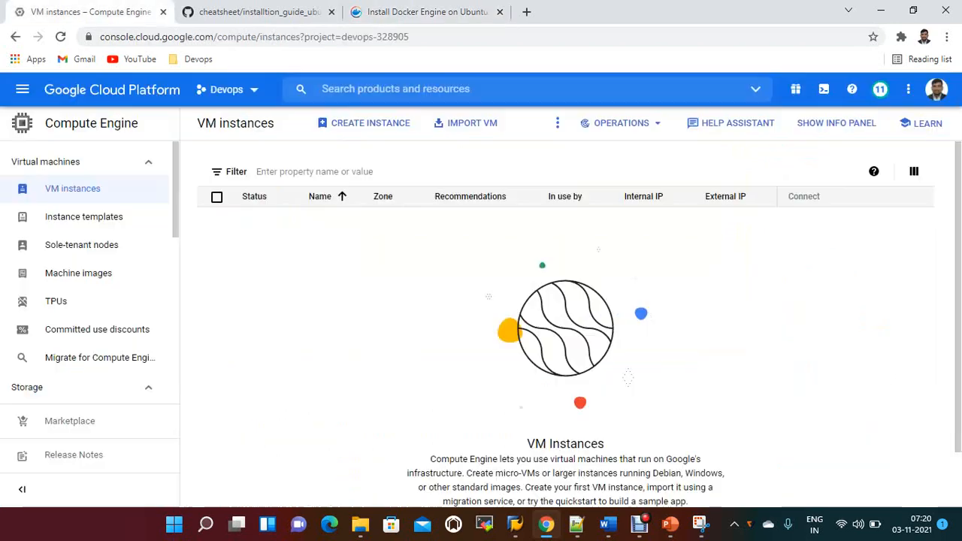
click(370, 122)
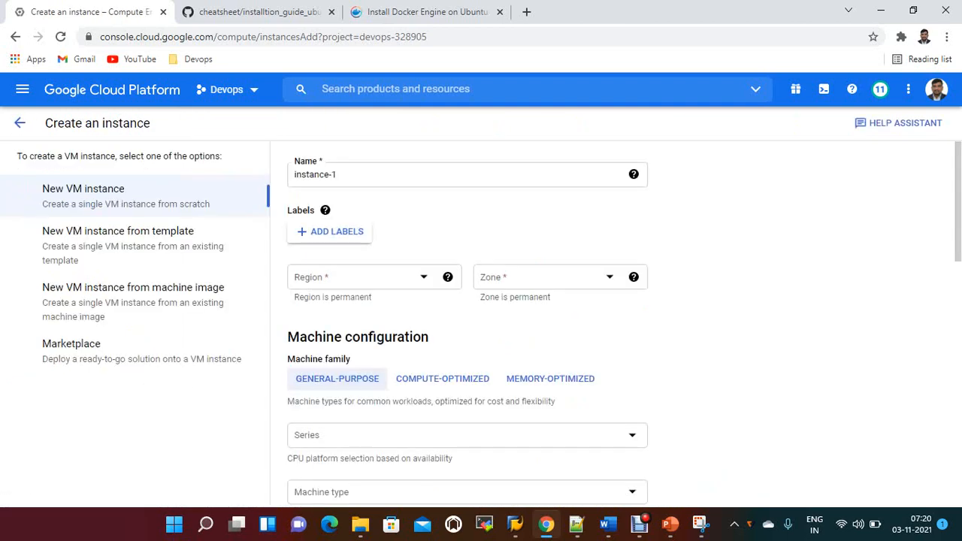
click(346, 175)
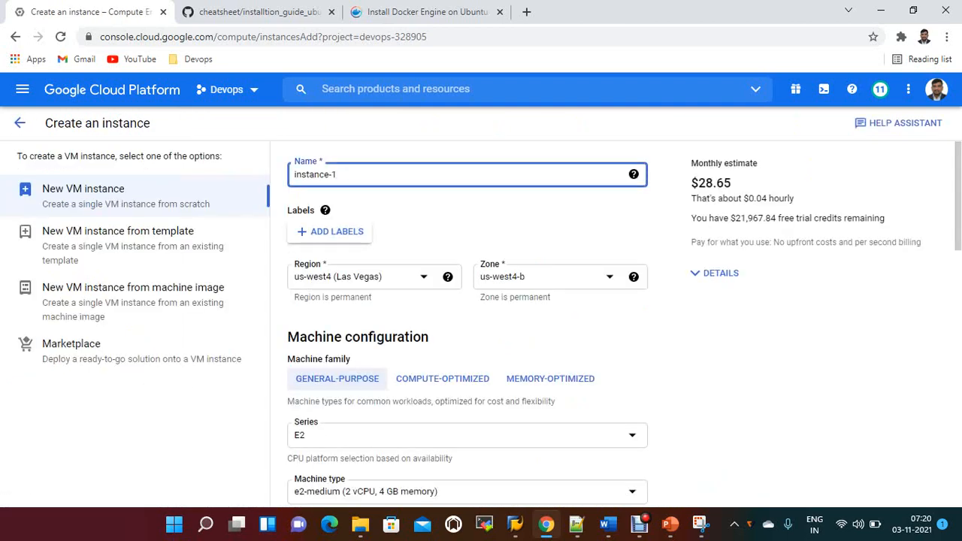
drag(338, 174, 292, 175)
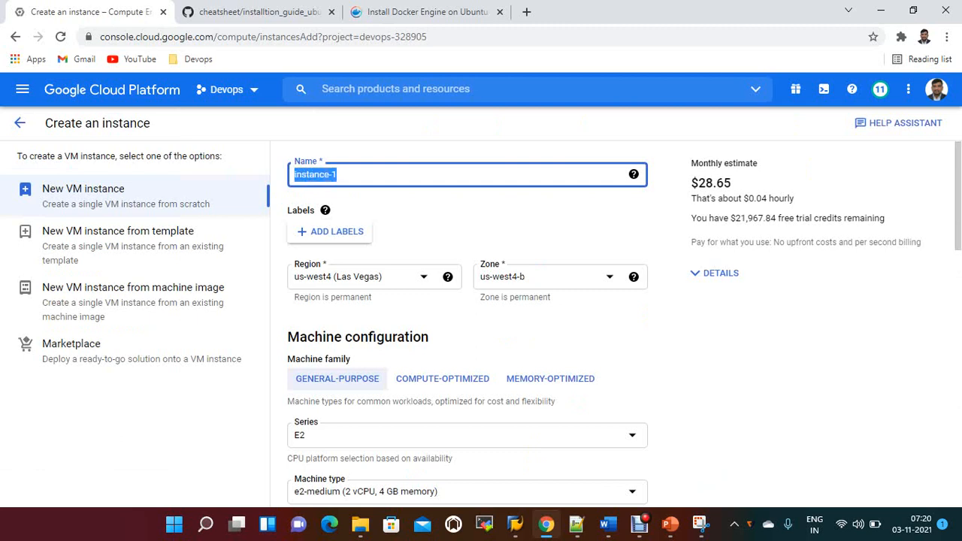
text(docker)
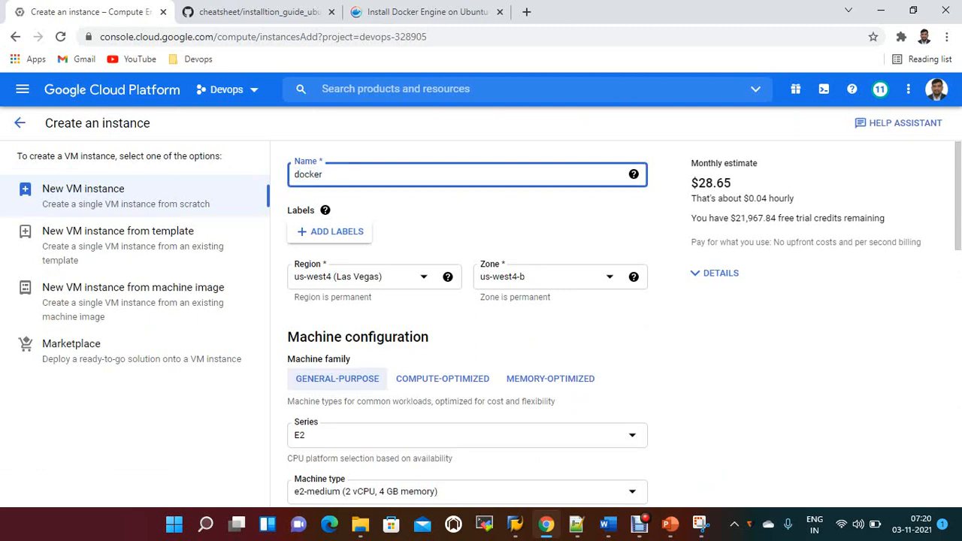
text(vm)
scroll(466, 339, down, 5)
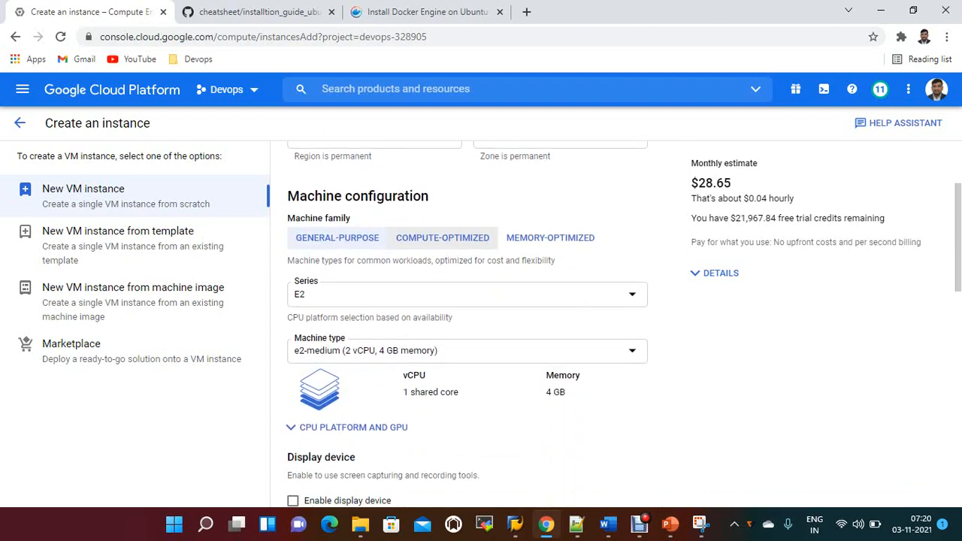
scroll(466, 338, down, 3)
scroll(467, 339, down, 3)
scroll(466, 338, down, 2)
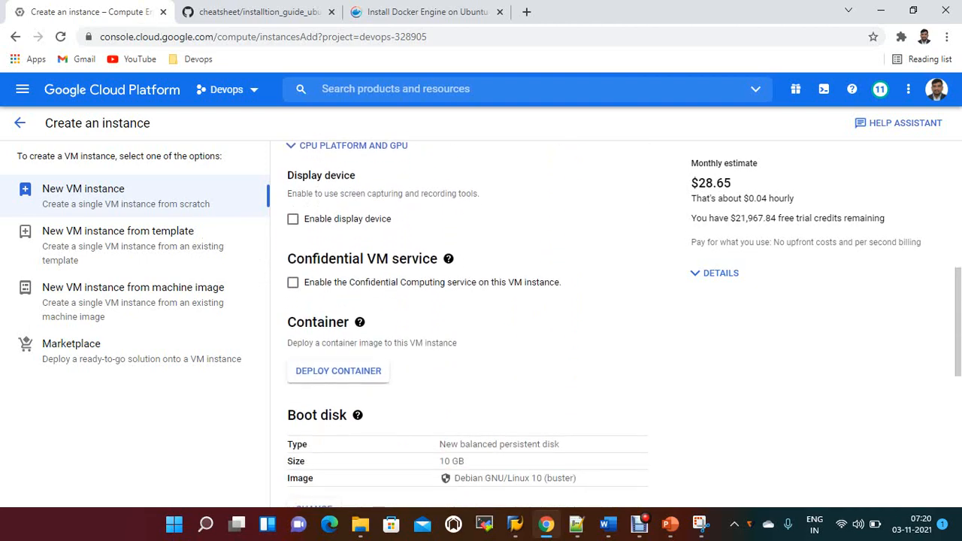
scroll(466, 338, down, 2)
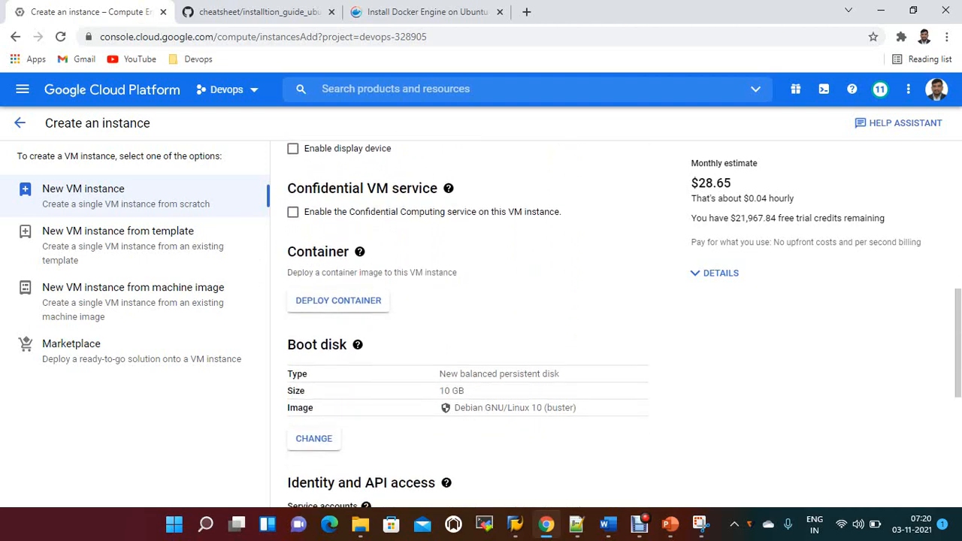
Change the boot disk image to Ubuntu 16.04 LTS.
click(313, 438)
click(455, 226)
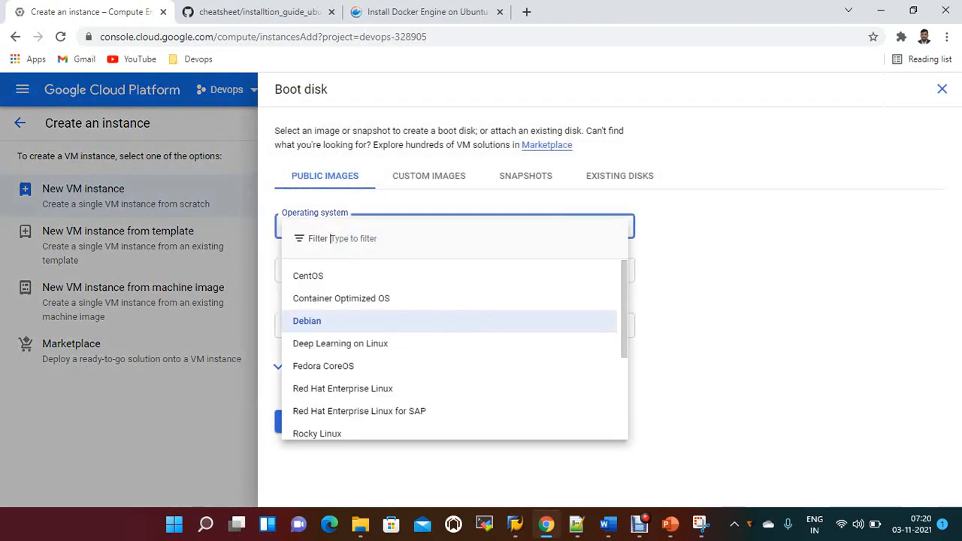
text(ub)
key(Down)
key(Return)
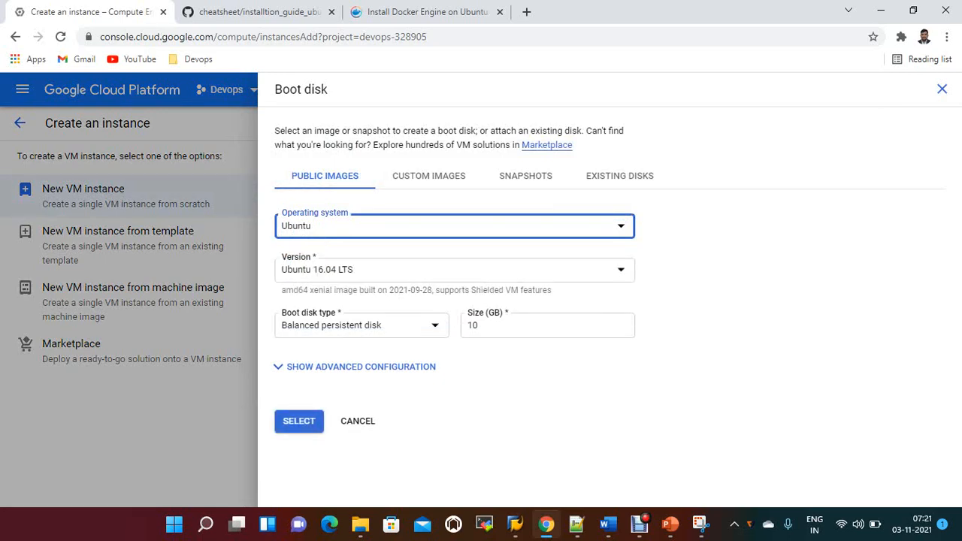
click(299, 421)
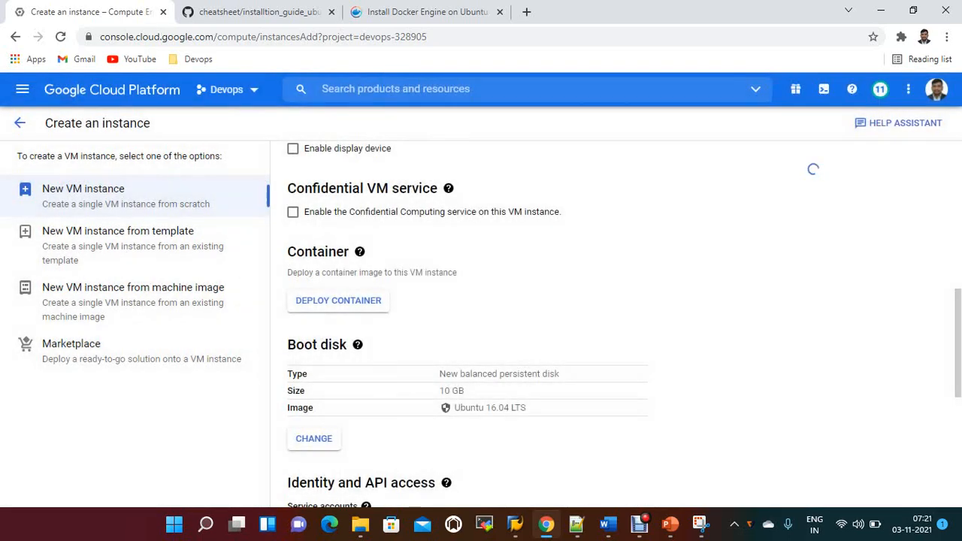
scroll(482, 339, down, 3)
Allow full access to all Cloud APIs and permit HTTP and HTTPS firewall traffic.
click(292, 394)
scroll(481, 339, down, 2)
click(293, 346)
click(292, 365)
scroll(481, 338, down, 1)
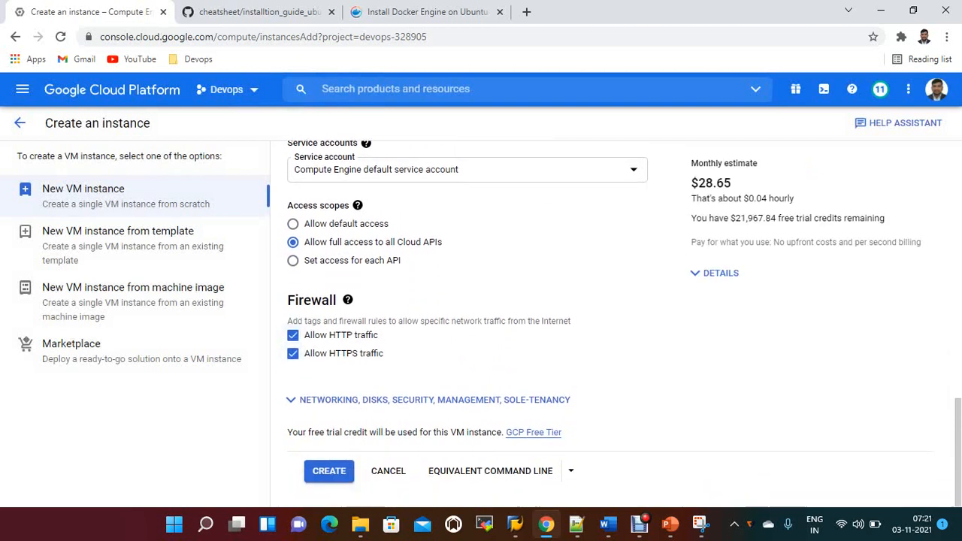
Create the dockervm instance and wait for it to show running in us-west4-b.
click(329, 471)
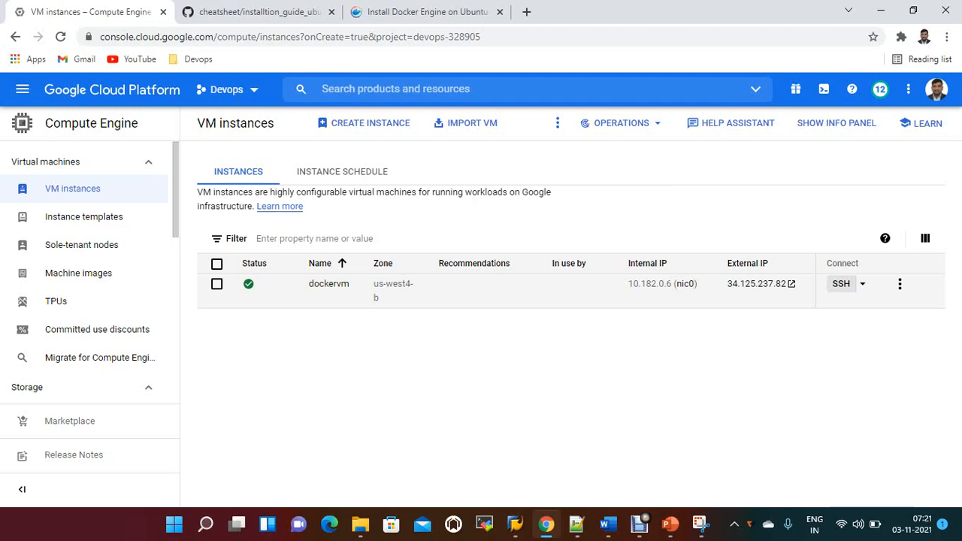
Connect to dockervm over SSH, maximize the terminal, become root with 'sudo su -', and return to the console.
click(841, 284)
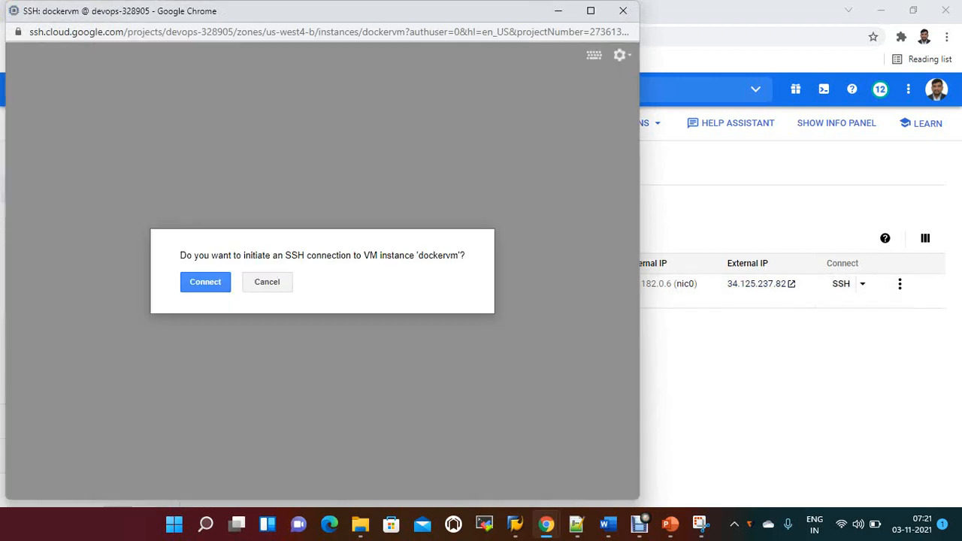
click(206, 282)
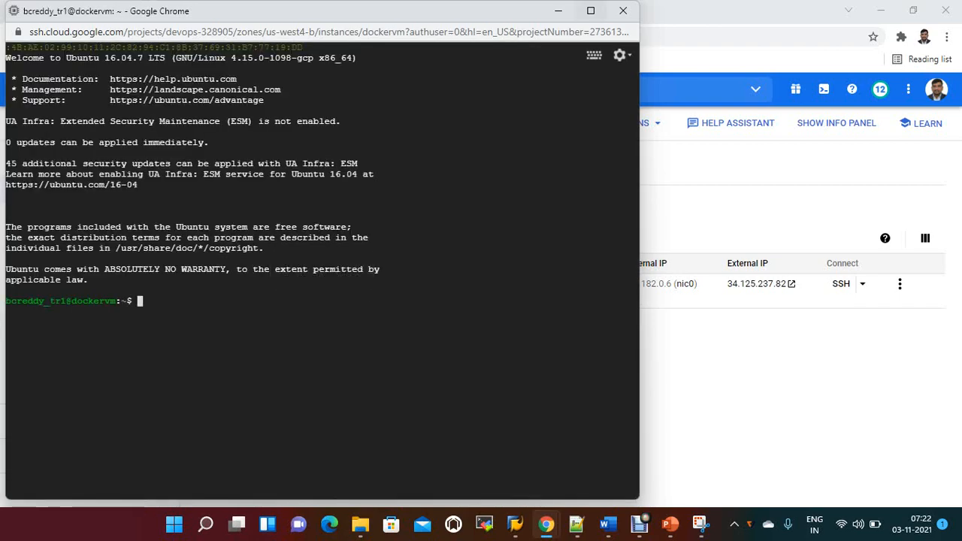
click(591, 11)
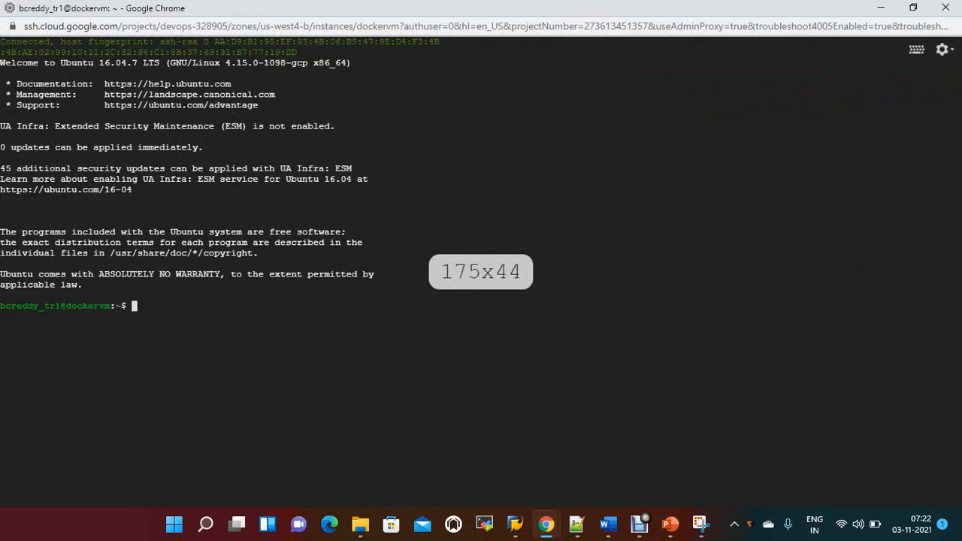
text(sudo su )
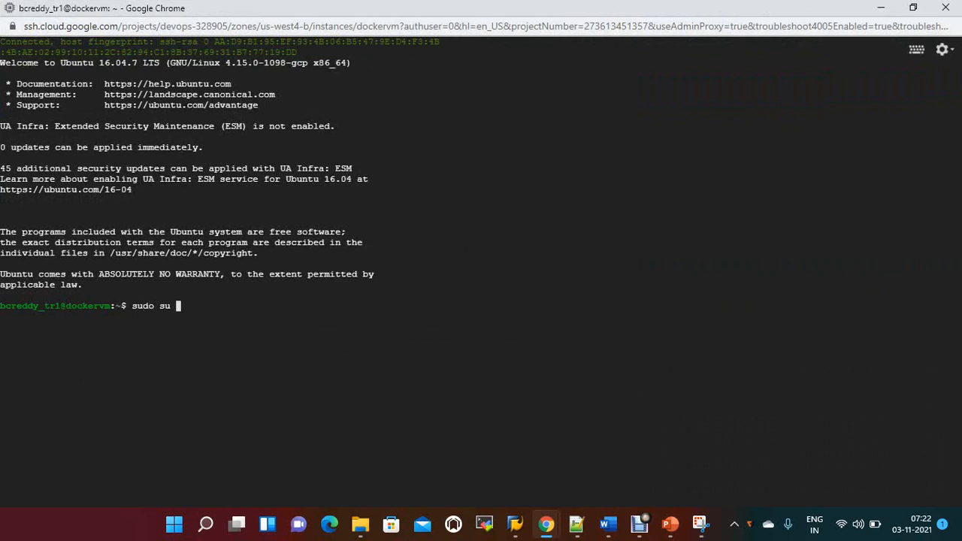
text(-)
key(Return)
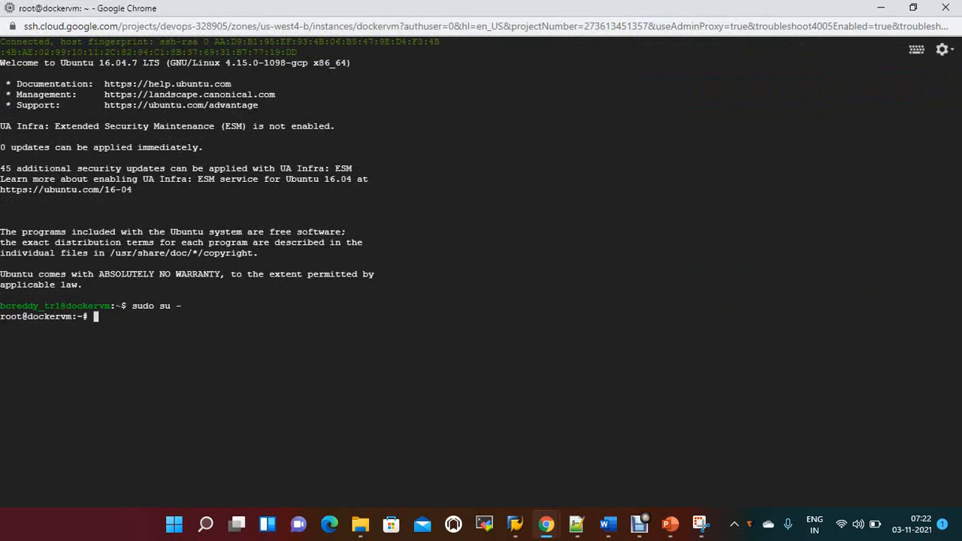
key(alt+Tab)
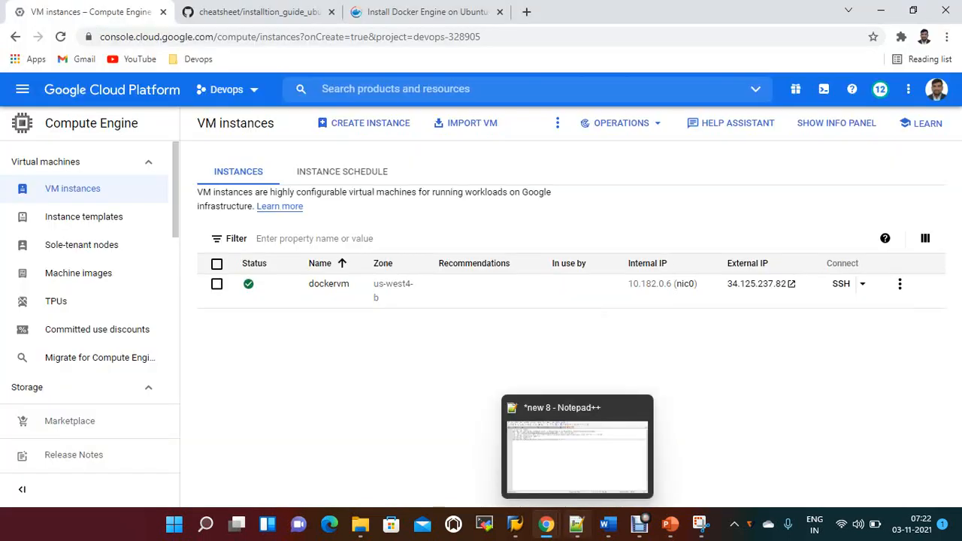
Select the 'sudo apt-get update' command in the Docker Docs repository setup steps for copying.
click(426, 12)
scroll(481, 301, down, 8)
scroll(481, 301, down, 1)
scroll(481, 300, up, 4)
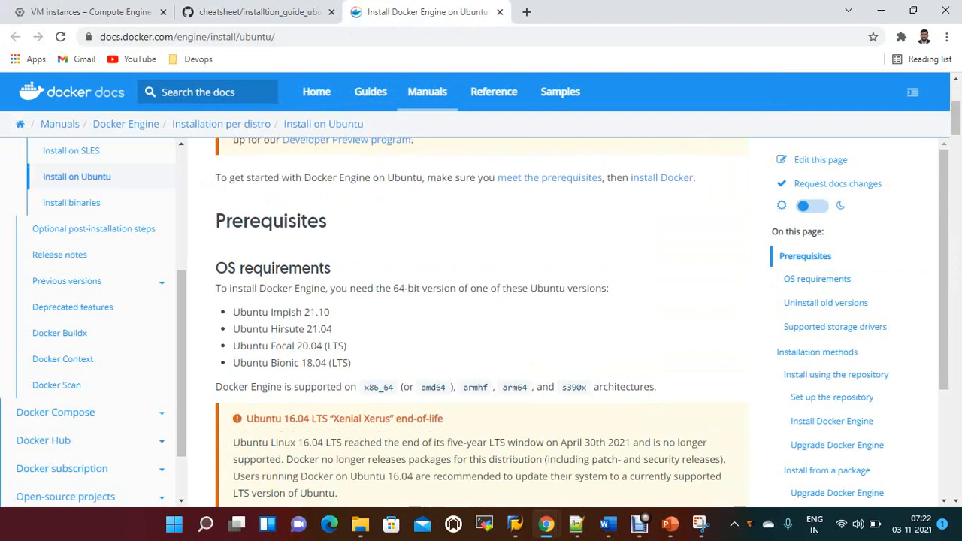
scroll(481, 301, down, 3)
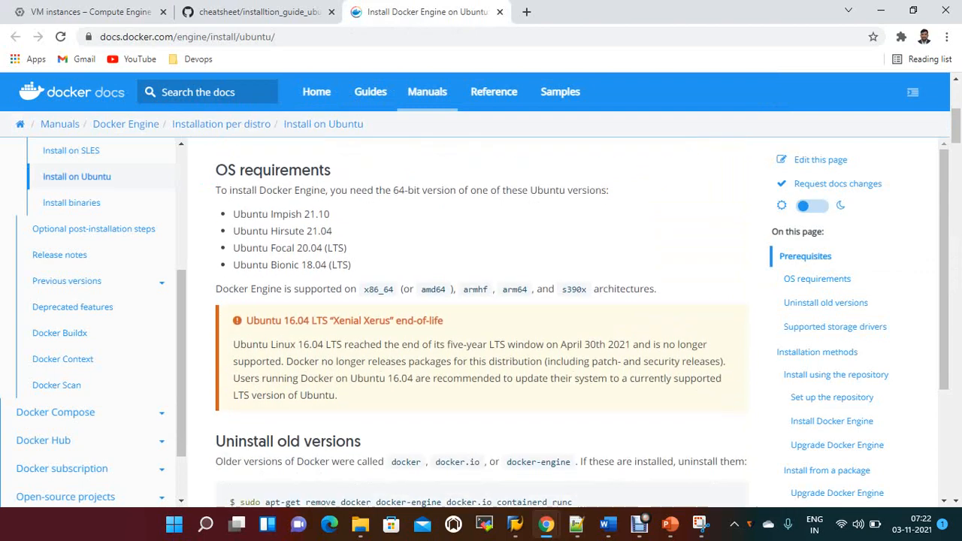
scroll(481, 301, down, 5)
scroll(482, 300, down, 4)
scroll(481, 300, down, 5)
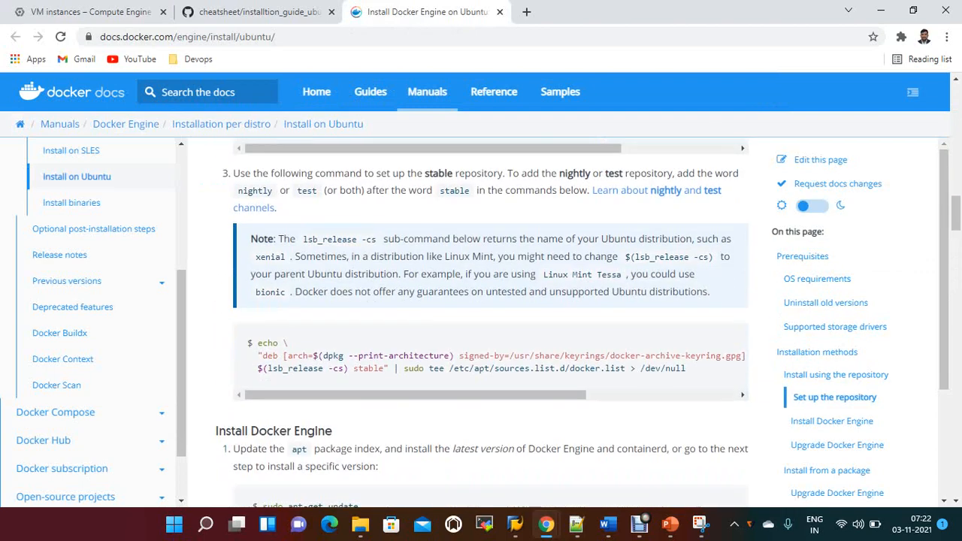
scroll(481, 301, up, 1)
scroll(481, 301, up, 3)
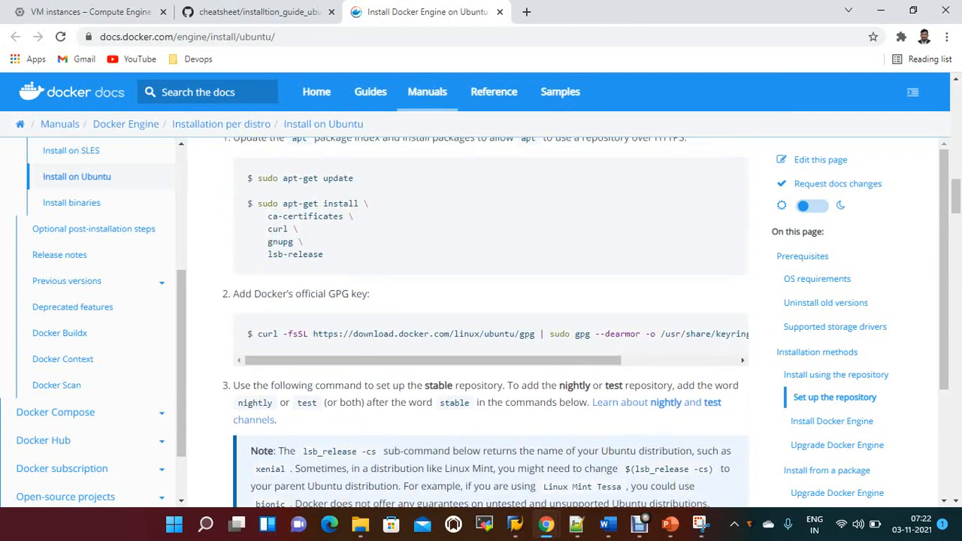
drag(258, 178, 354, 178)
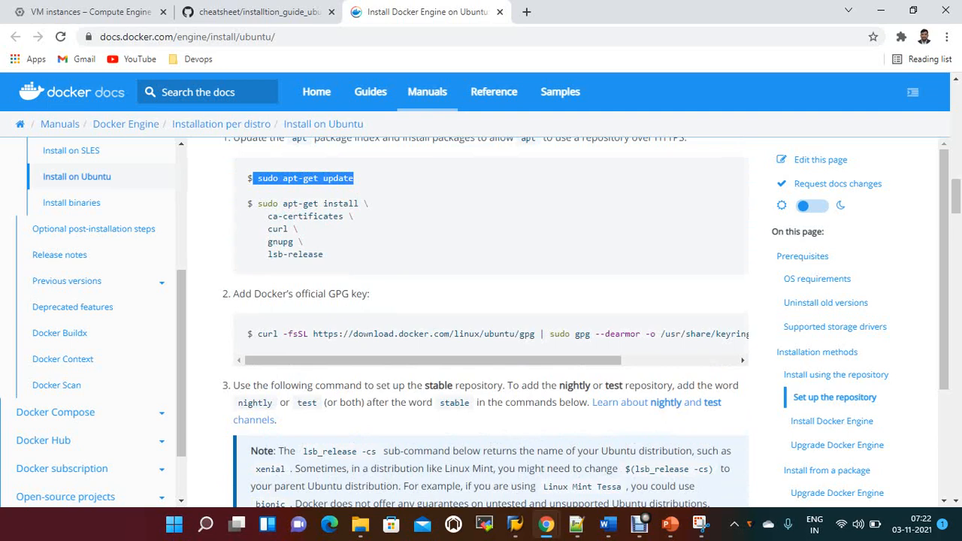
click(258, 178)
drag(258, 178, 353, 178)
right_click(340, 178)
Copy 'sudo apt-get update', paste it into the dockervm root terminal via the window menu, and run it.
click(368, 189)
key(alt+Tab)
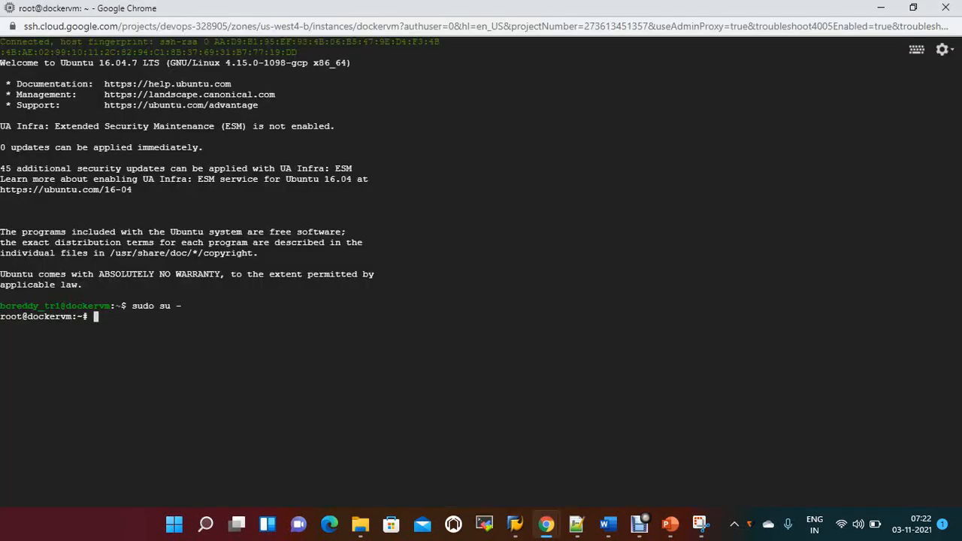
key(alt+space)
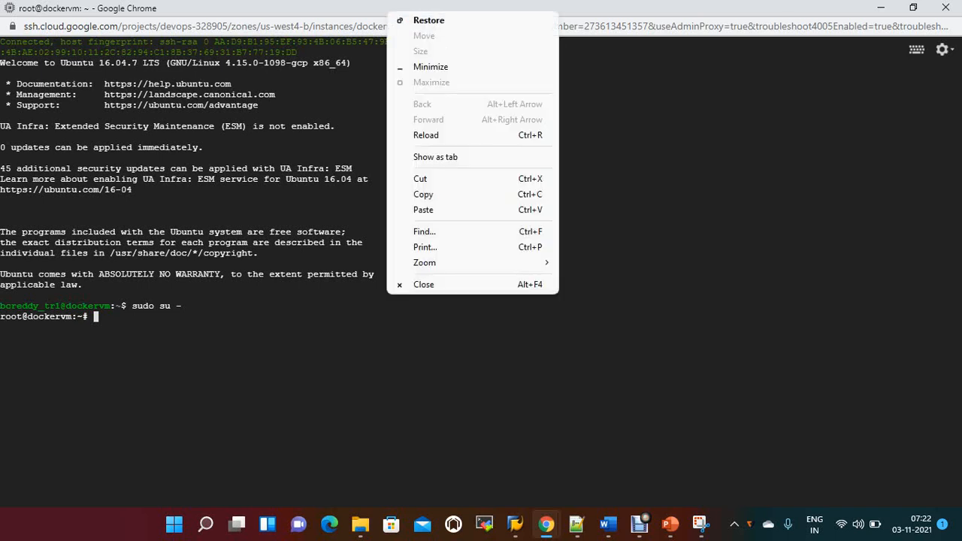
key(Down)
key(Down)
key(Down)
key(Down)
key(Down)
key(Return)
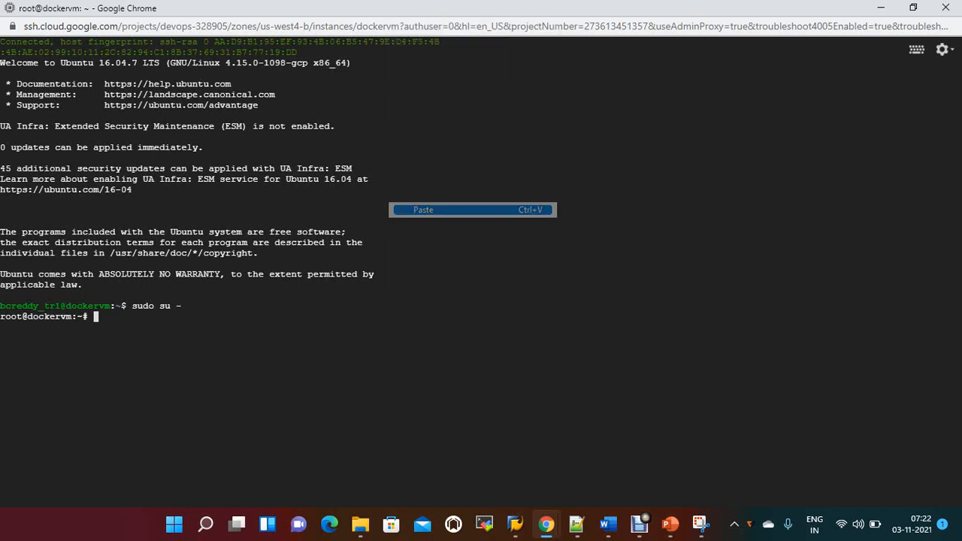
key(Return)
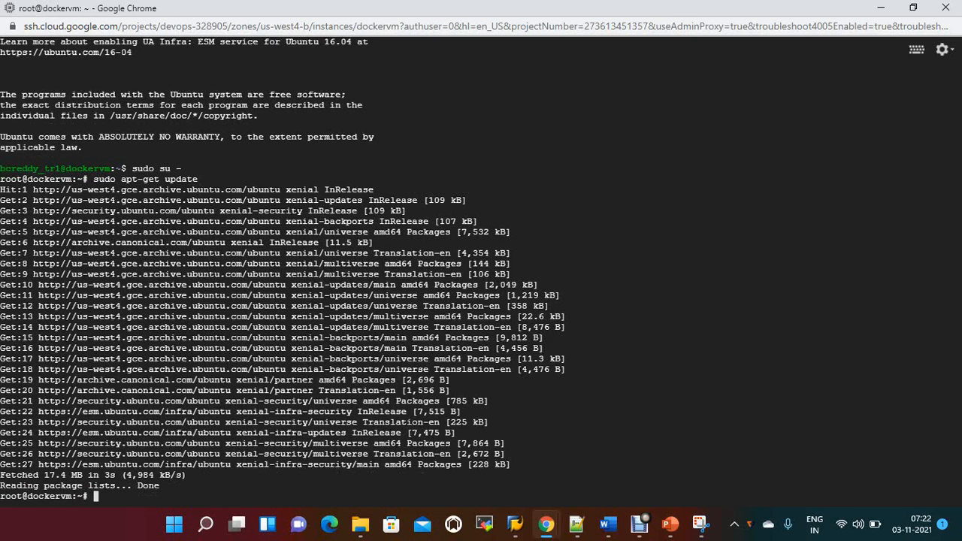
Copy the Notepad++ line 2 command installing apt-transport-https, ca-certificates, curl, gnupg-agent and software-properties-common.
click(577, 523)
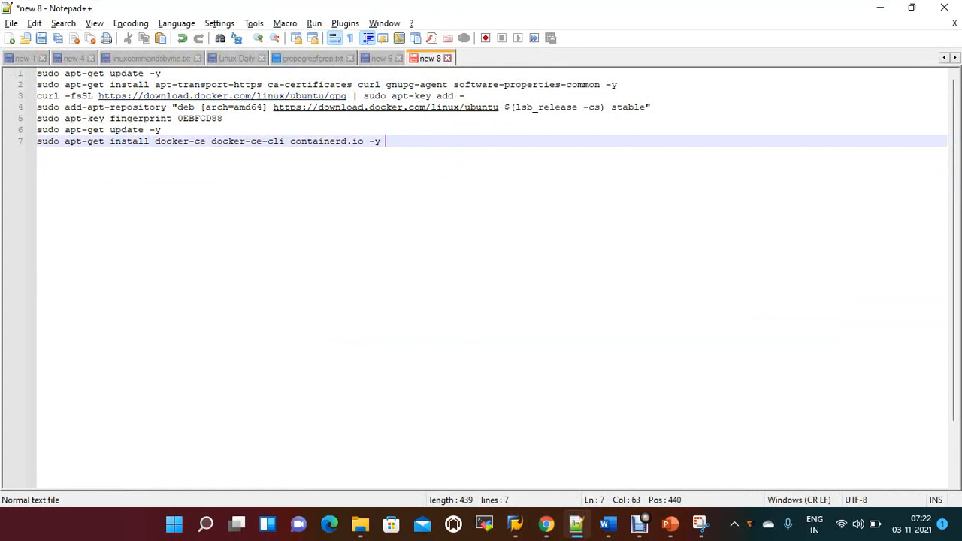
mouse_move(618, 84)
mouse_down()
mouse_move(161, 72)
mouse_move(37, 85)
mouse_up()
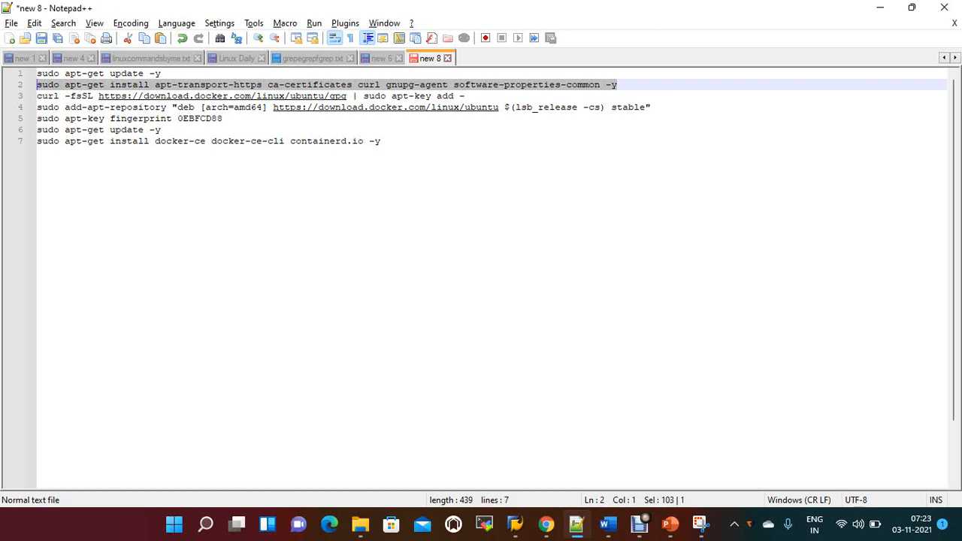
right_click(84, 85)
click(120, 112)
Paste the prerequisite install command into the dockervm terminal and run it.
click(621, 455)
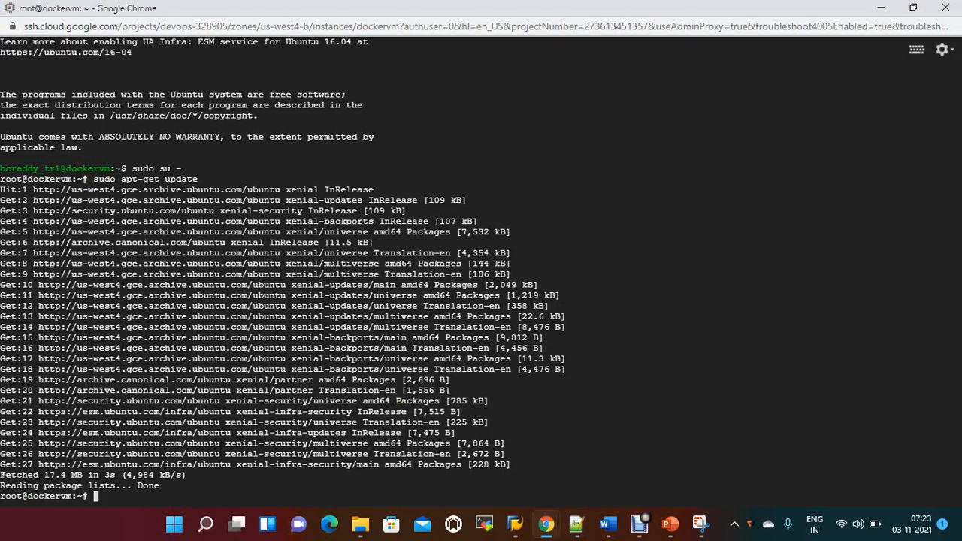
key(alt+space)
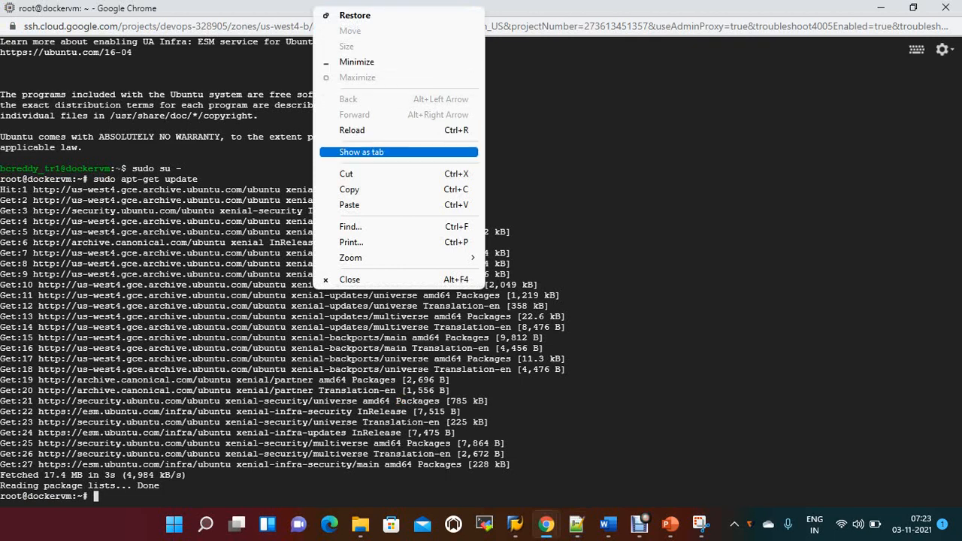
click(350, 206)
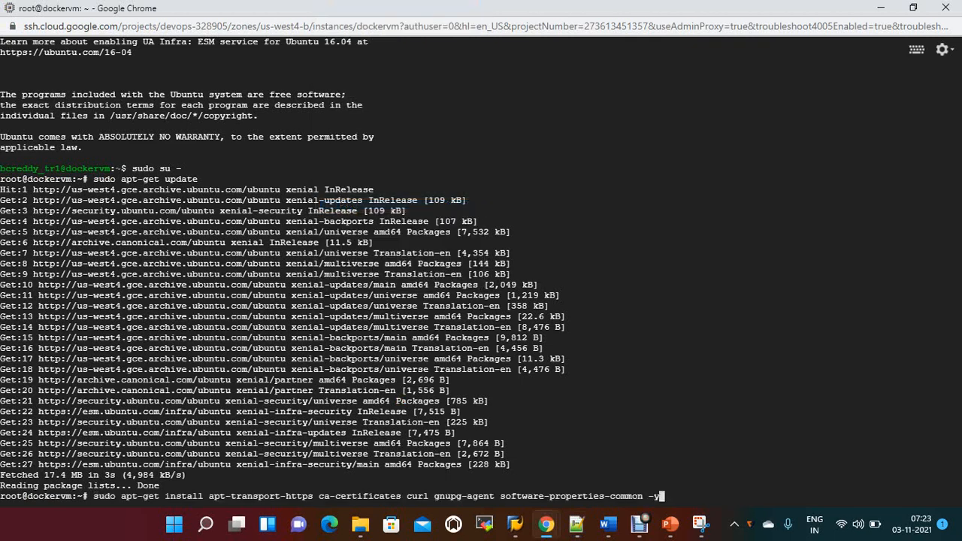
key(Return)
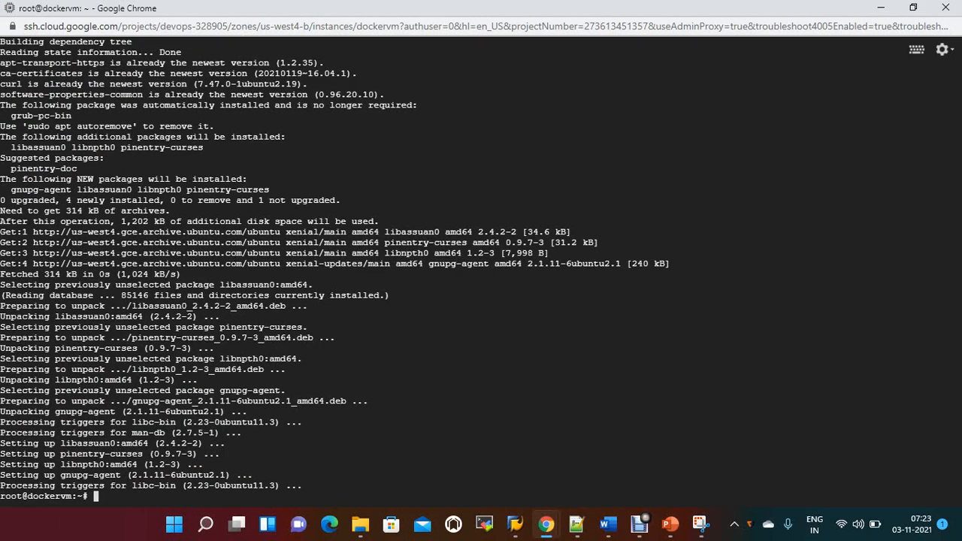
Select the line 3 curl GPG-key command in Notepad++, undoing an accidental paste with Ctrl+Z and reselecting it.
click(576, 524)
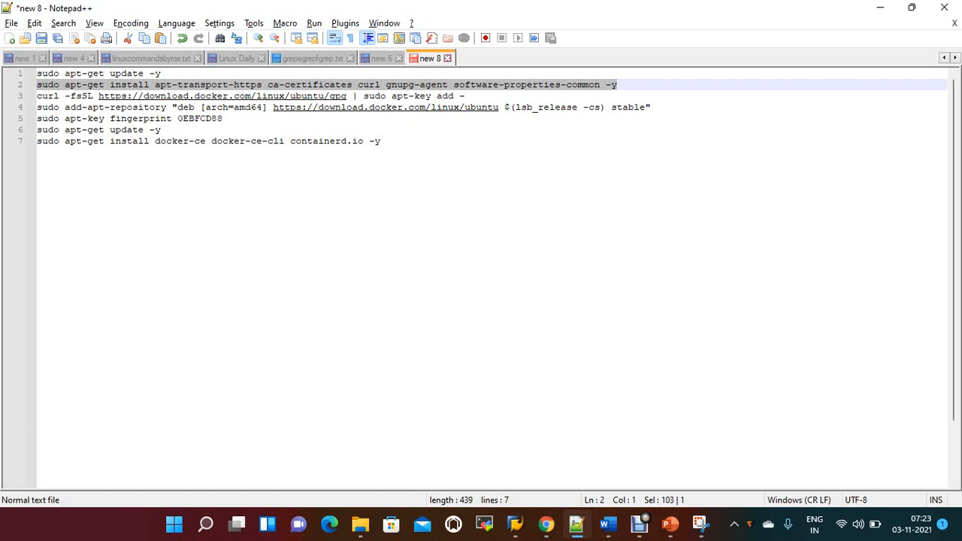
drag(465, 96, 37, 95)
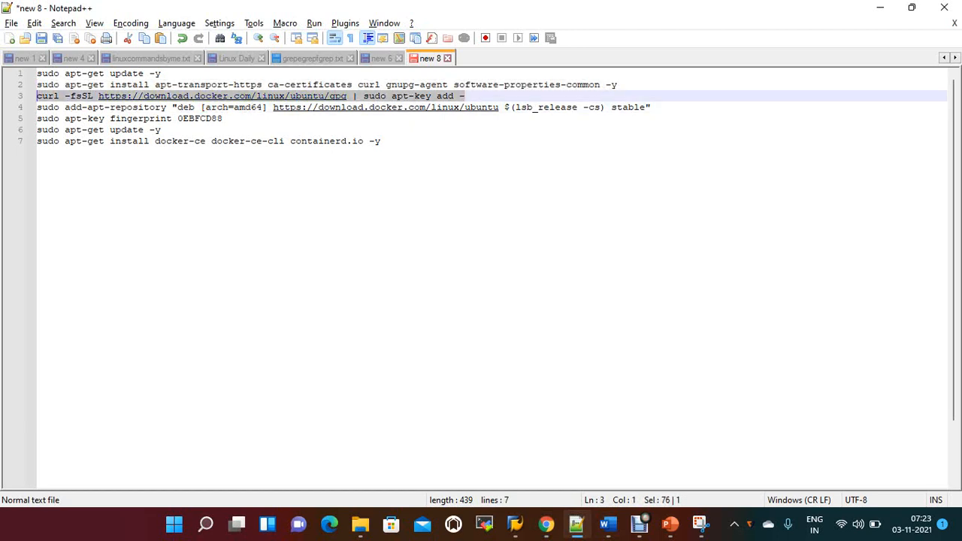
right_click(60, 96)
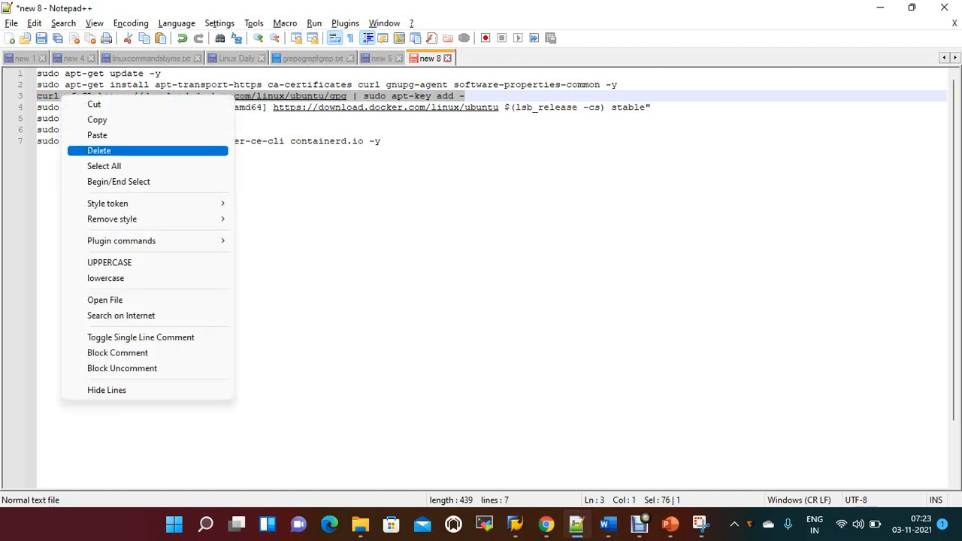
click(98, 136)
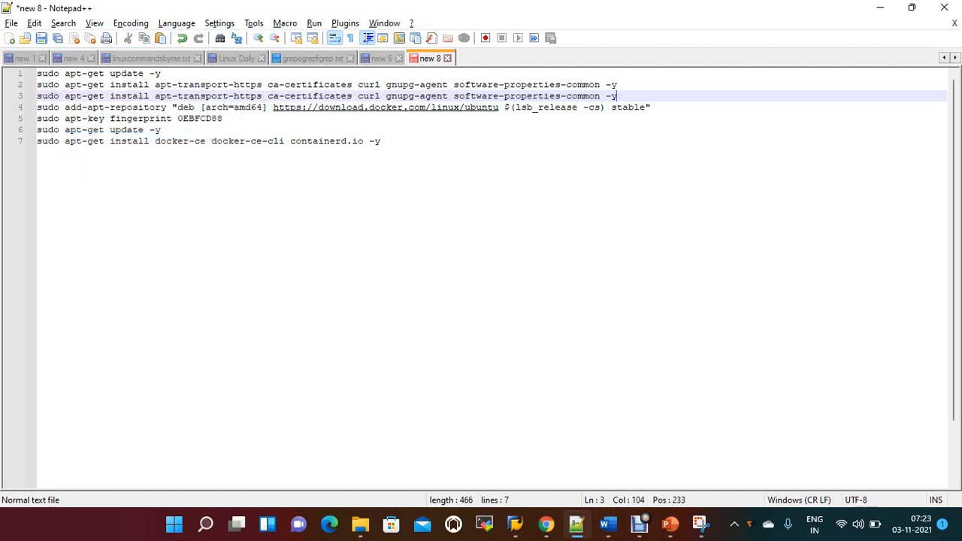
key(ctrl+z)
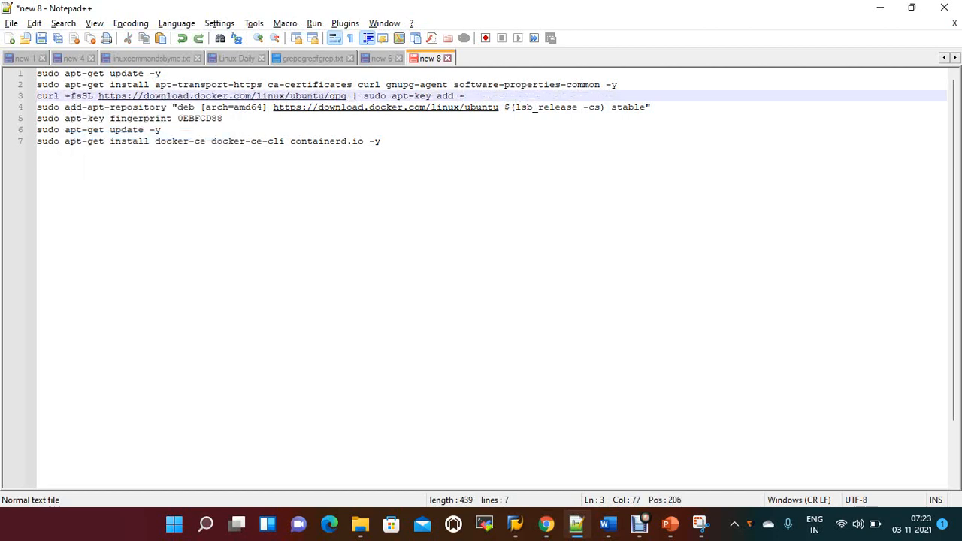
drag(465, 95, 37, 95)
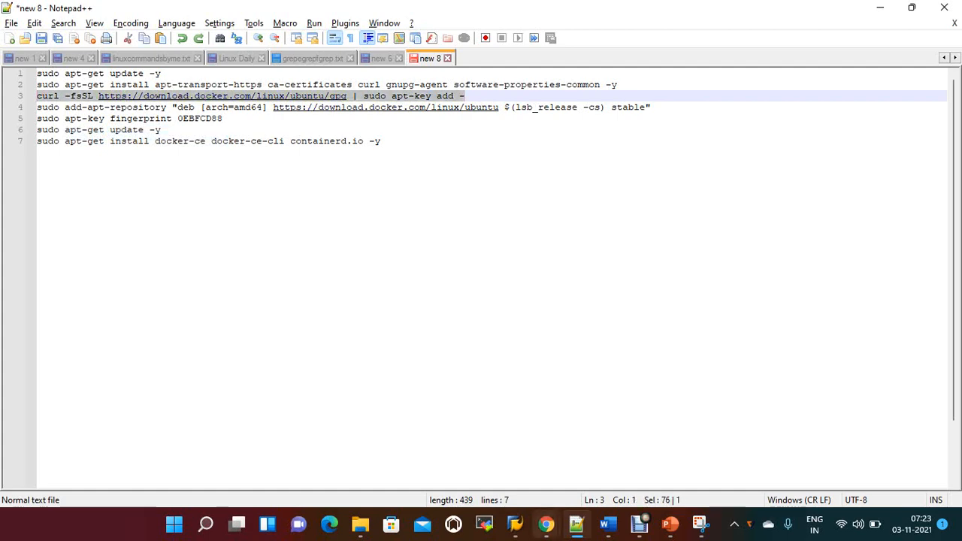
Bring the Docker Docs install guide into view to check the GPG key steps.
click(546, 524)
click(463, 451)
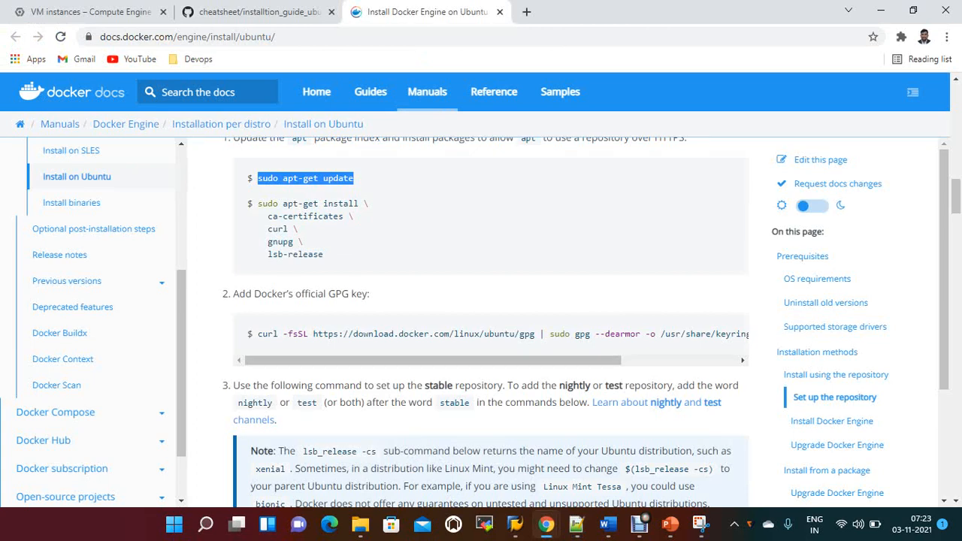
scroll(481, 300, down, 4)
scroll(481, 301, down, 3)
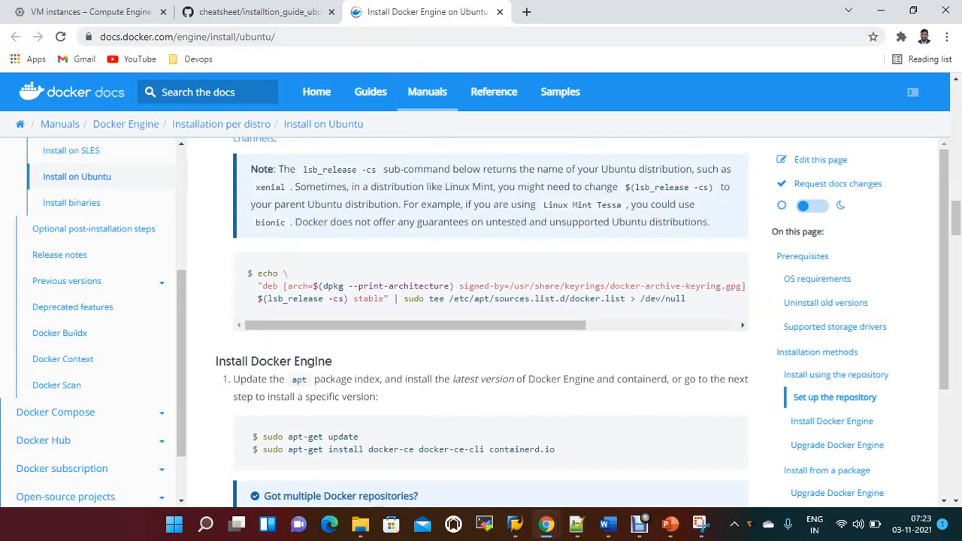
Paste the 'curl | apt-key add' command into the dockervm terminal and run it, receiving OK.
click(546, 524)
key(alt+space)
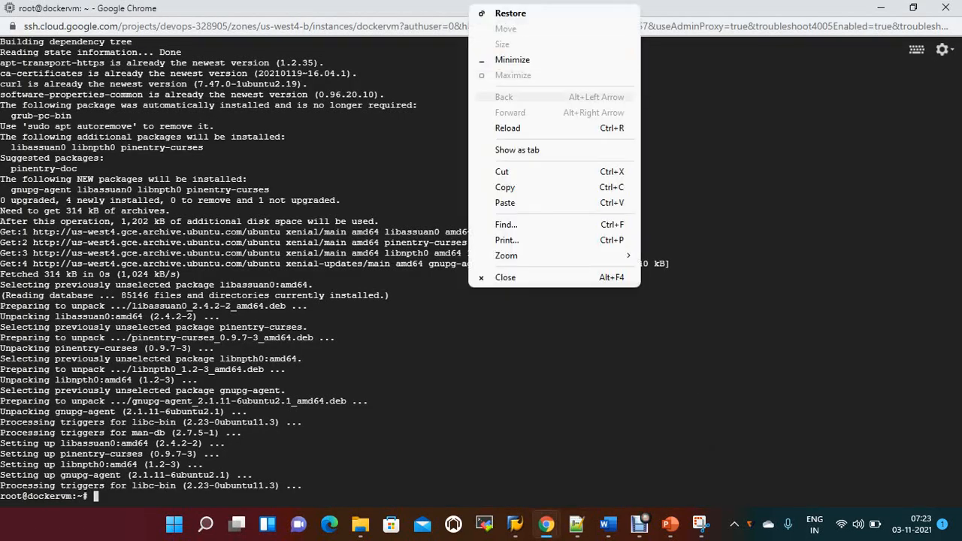
key(Down)
key(Down)
key(Return)
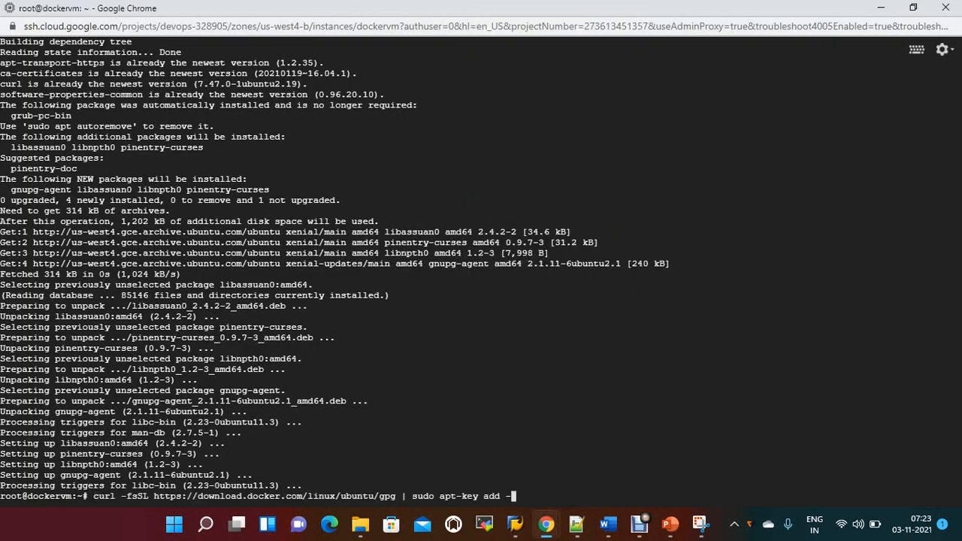
key(Return)
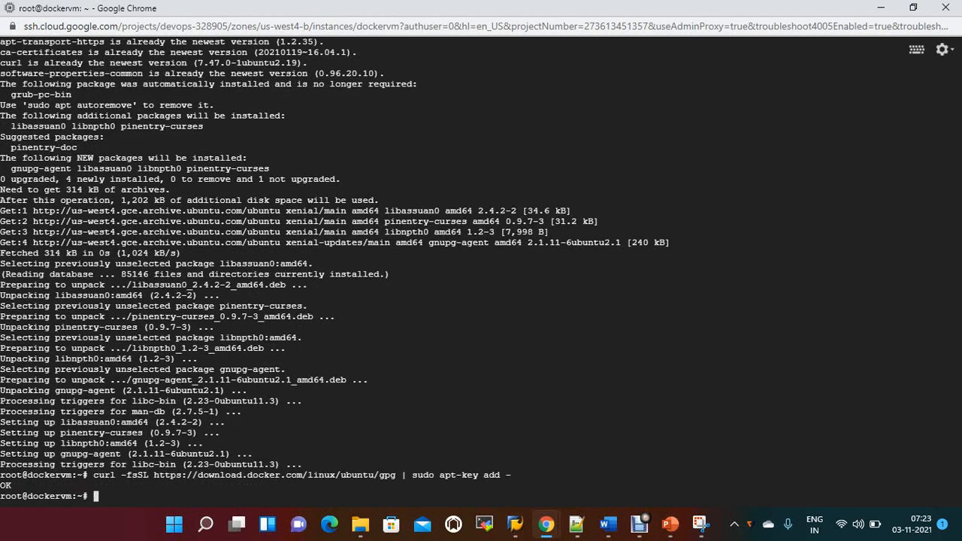
Paste the add-apt-repository command from the notes into the SSH terminal to add Docker's repository.
click(577, 524)
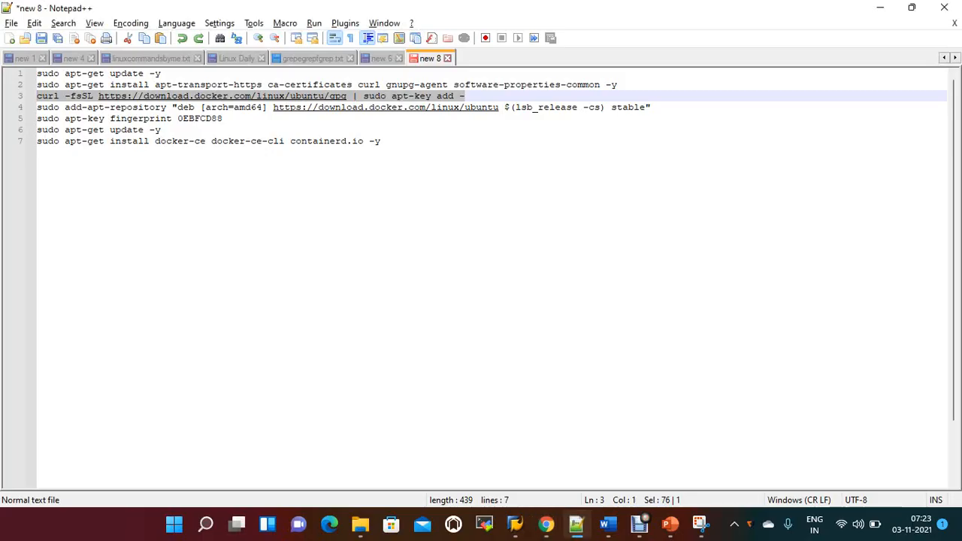
key(Down)
key(End)
key(ctrl+shift+Left)
key(ctrl+shift+Left)
key(ctrl+shift+Left)
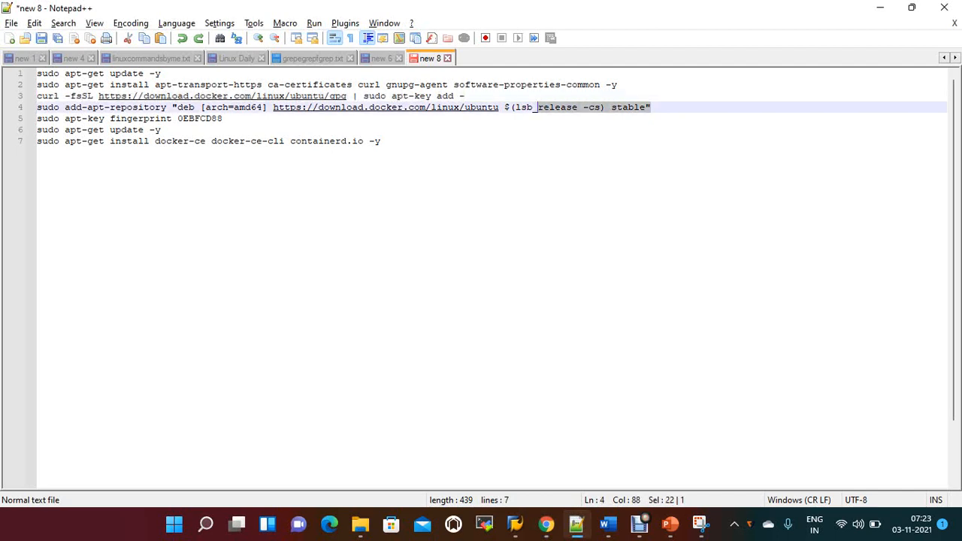
key(ctrl+shift+Left)
key(ctrl+shift+Left)
key(ctrl+shift+Left)
key(ctrl+shift+Left)
key(ctrl+shift+Left)
key(ctrl+shift+Left)
key(ctrl+shift+Left)
key(ctrl+shift+Left)
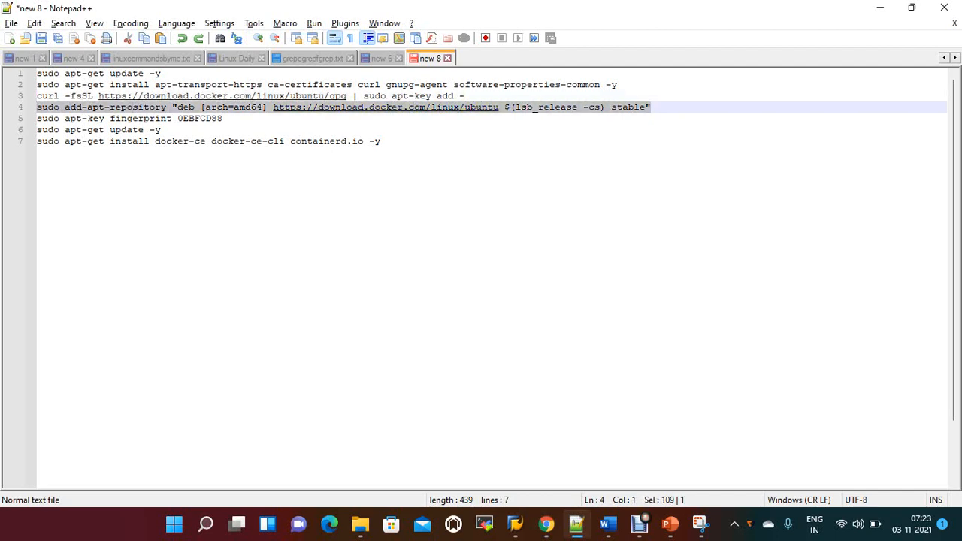
key(alt+Tab)
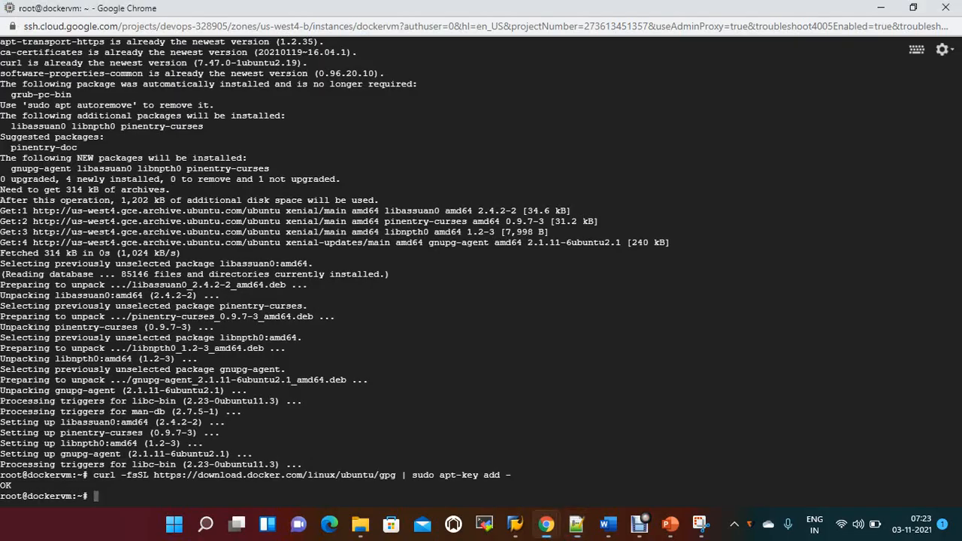
key(alt+space)
key(Down)
key(Down)
key(Down)
key(Return)
key(Return)
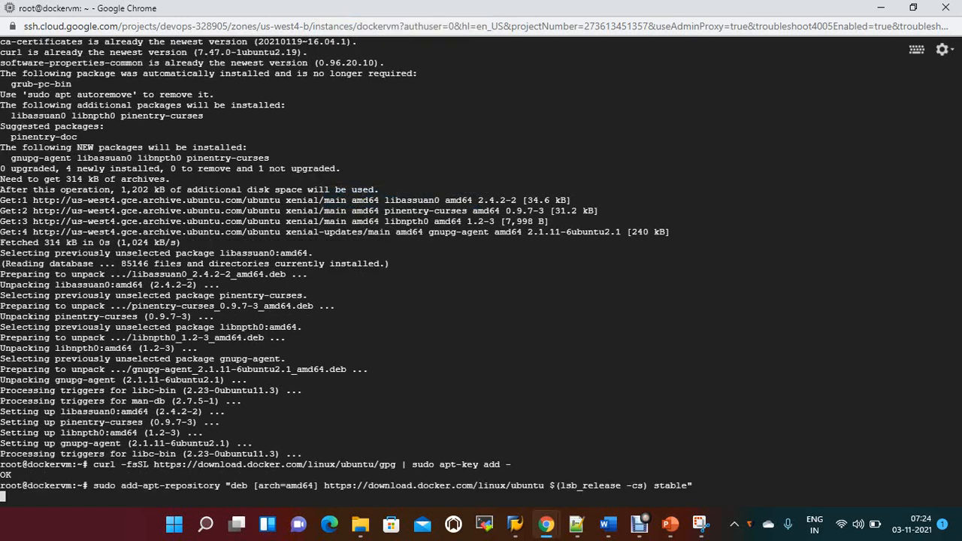
Run 'sudo apt-key fingerprint 0EBFCD88' from the notes to print the Docker signing key fingerprint.
key(alt+Tab)
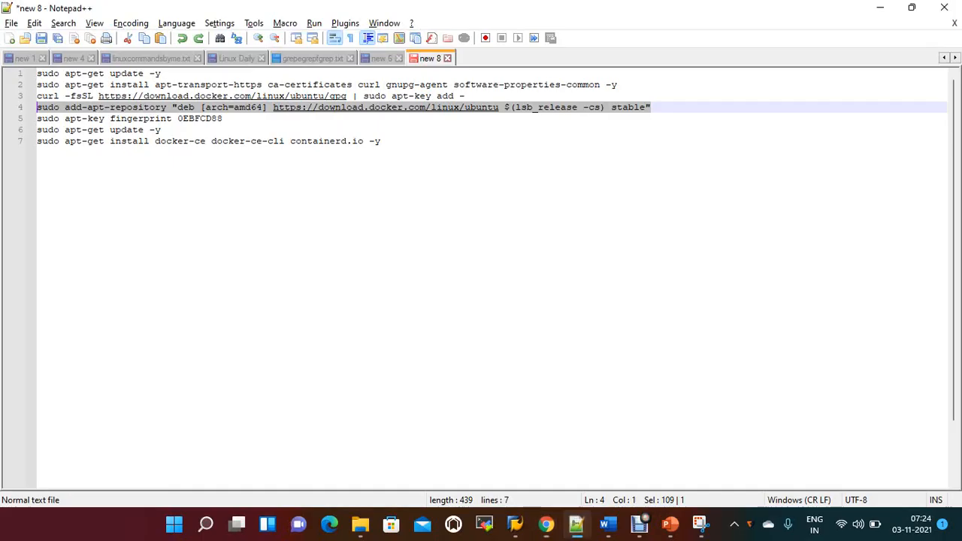
key(Down)
key(End)
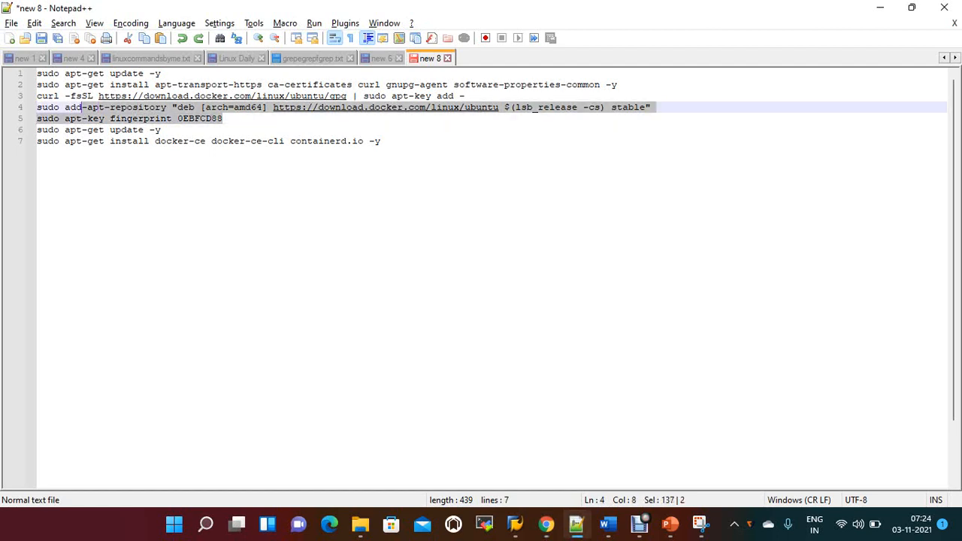
key(shift+Home)
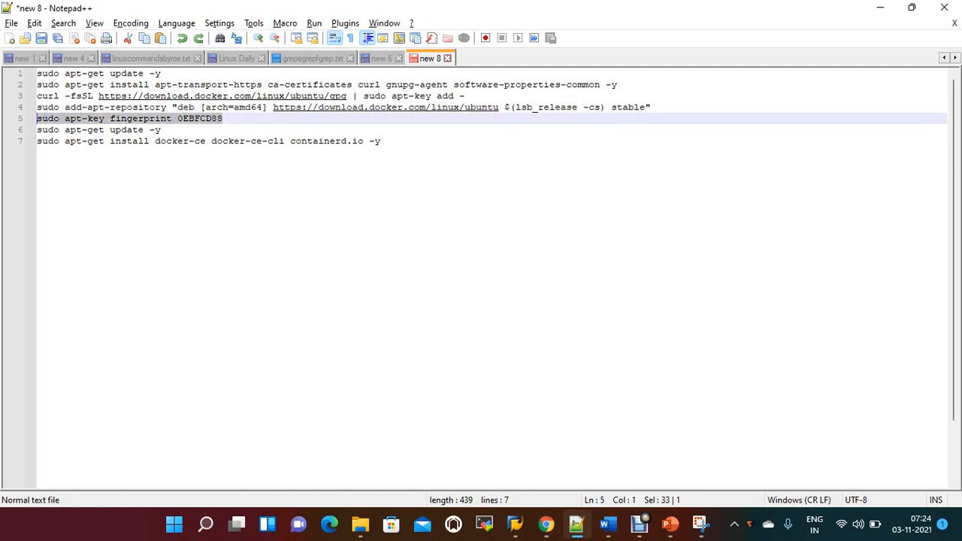
key(alt+Tab)
key(alt+space)
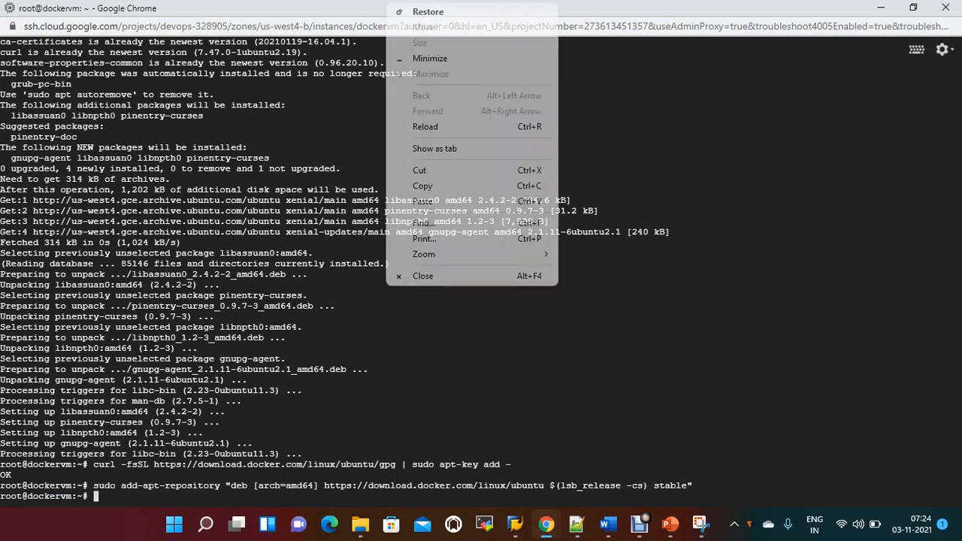
key(Down)
key(Down)
key(Down)
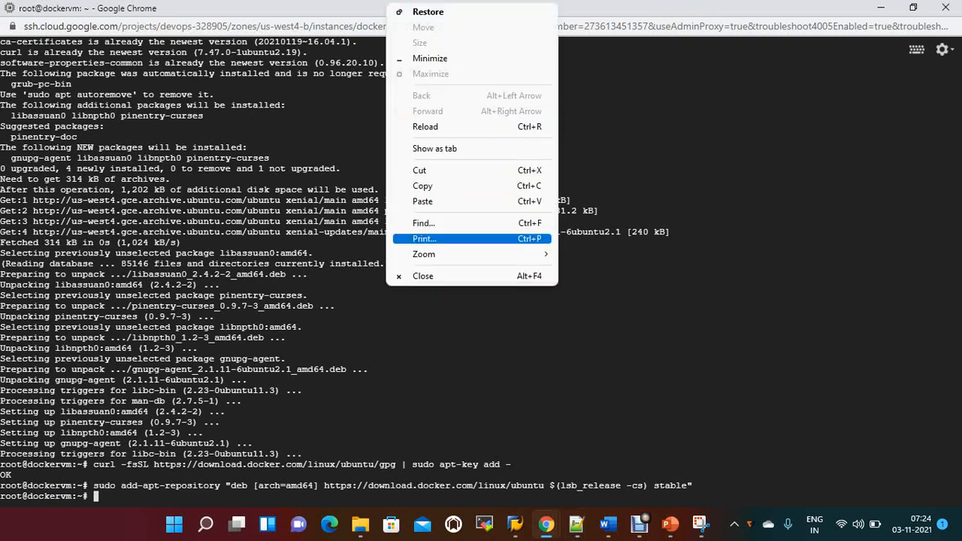
key(Up)
key(Up)
key(Up)
key(Down)
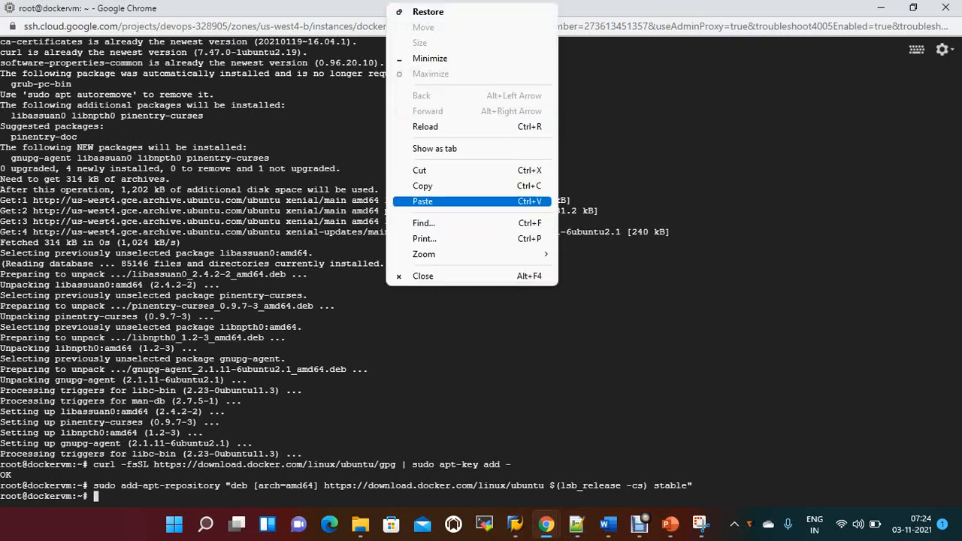
key(Return)
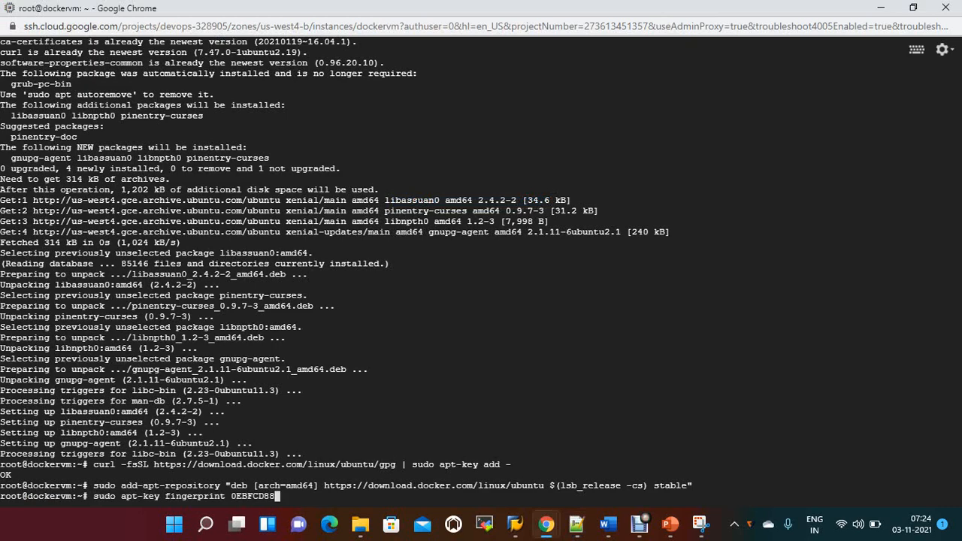
key(Return)
Copy the apt-get update command from line 6 of the notes and run it in the SSH terminal.
key(alt+Tab)
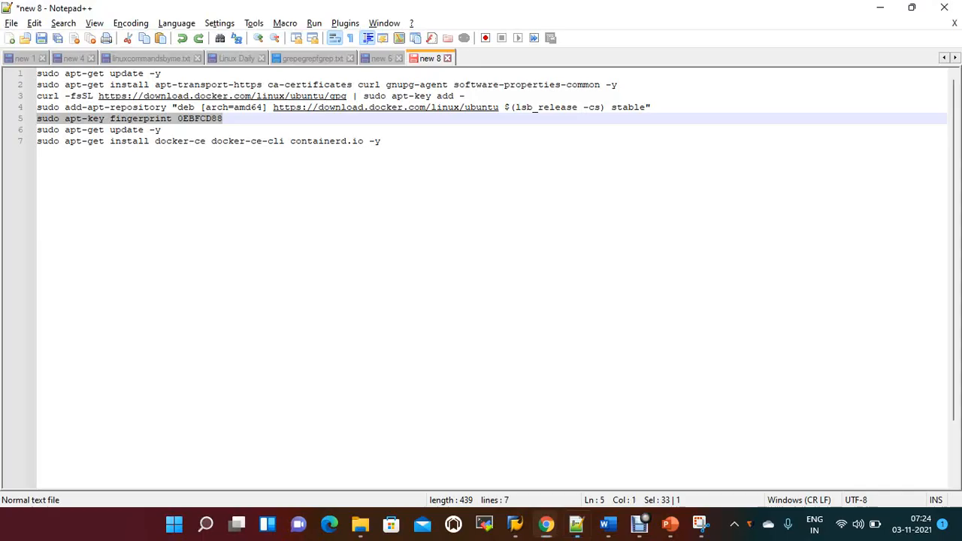
drag(162, 130, 37, 129)
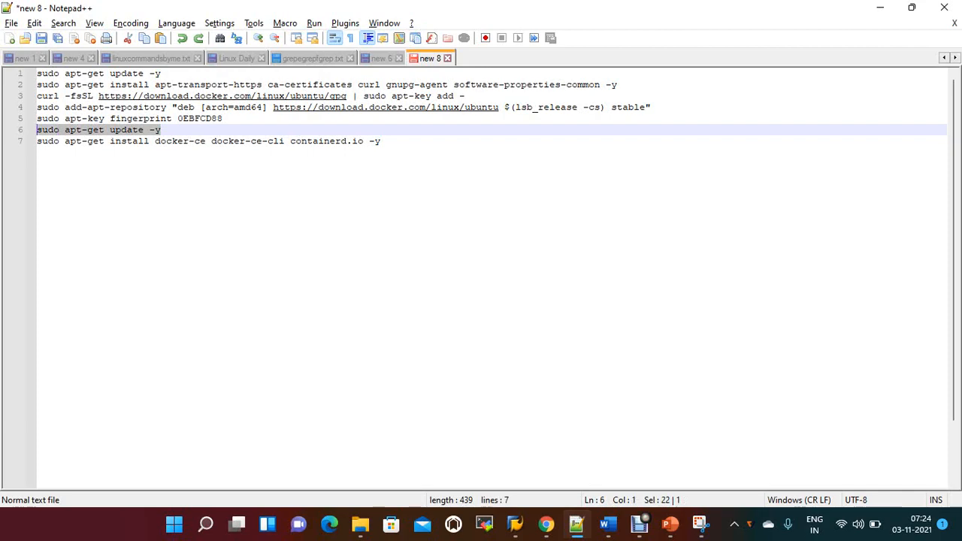
key(ctrl+c)
key(alt+Tab)
key(alt+space)
key(Down)
key(Down)
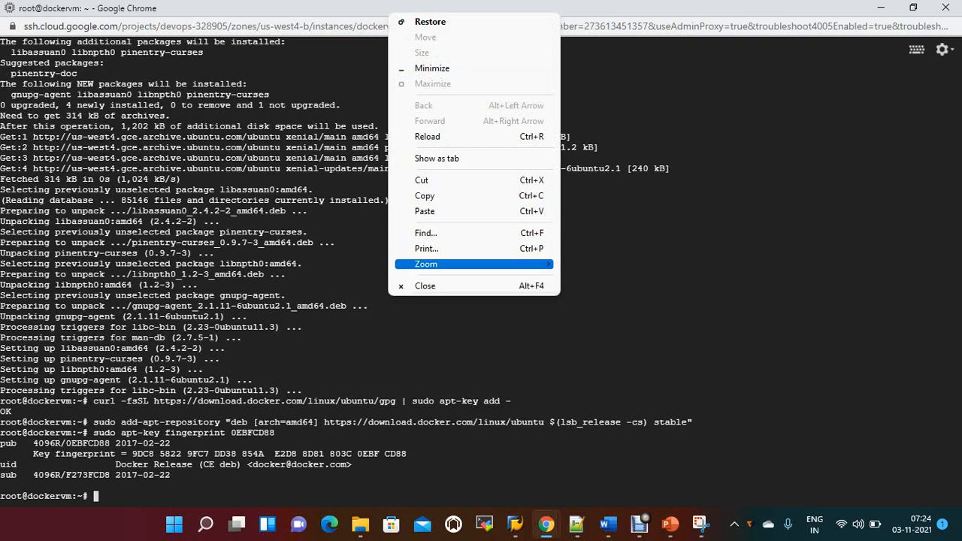
key(Up)
key(Up)
key(Up)
key(Return)
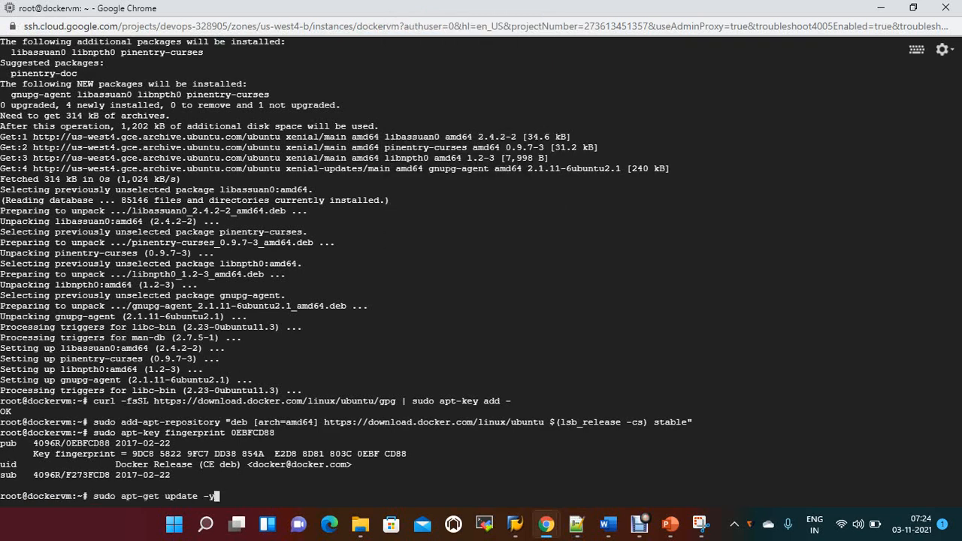
key(Return)
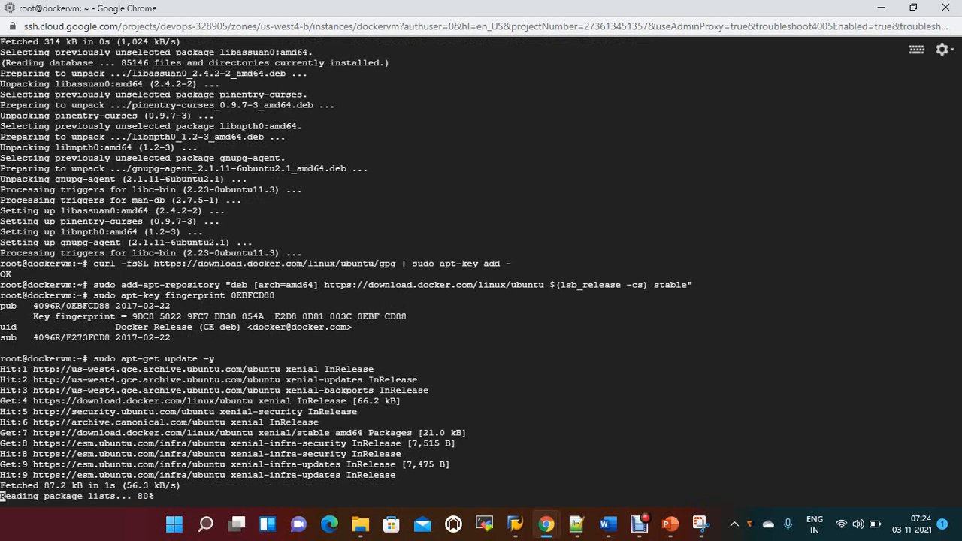
Copy the docker-ce, docker-ce-cli, containerd.io install command from line 7 and run it on dockervm.
key(alt+Tab)
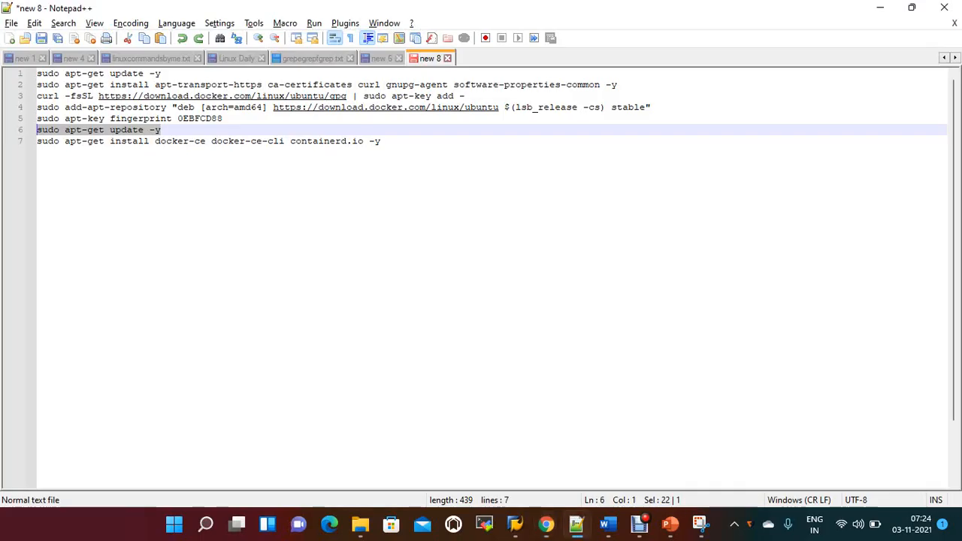
drag(385, 141, 37, 141)
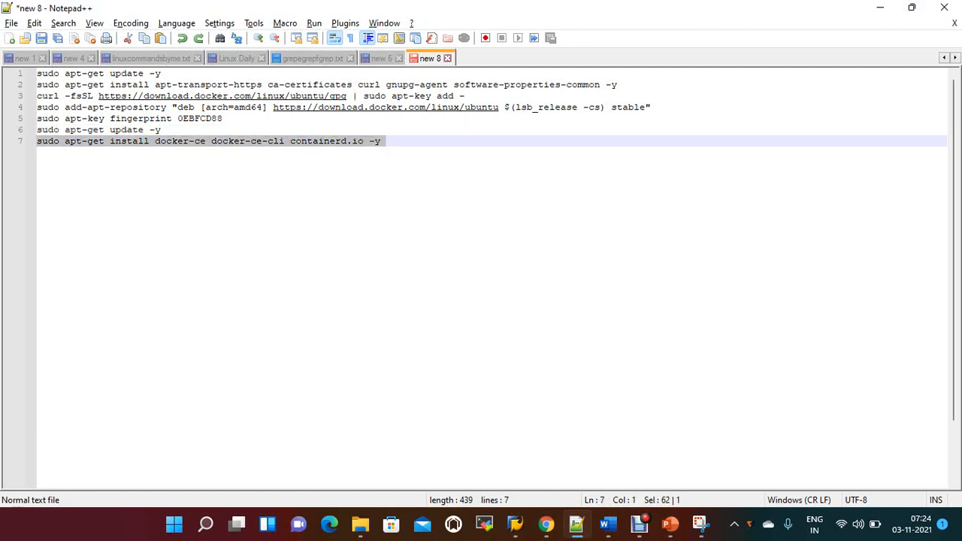
key(ctrl+c)
key(alt+Tab)
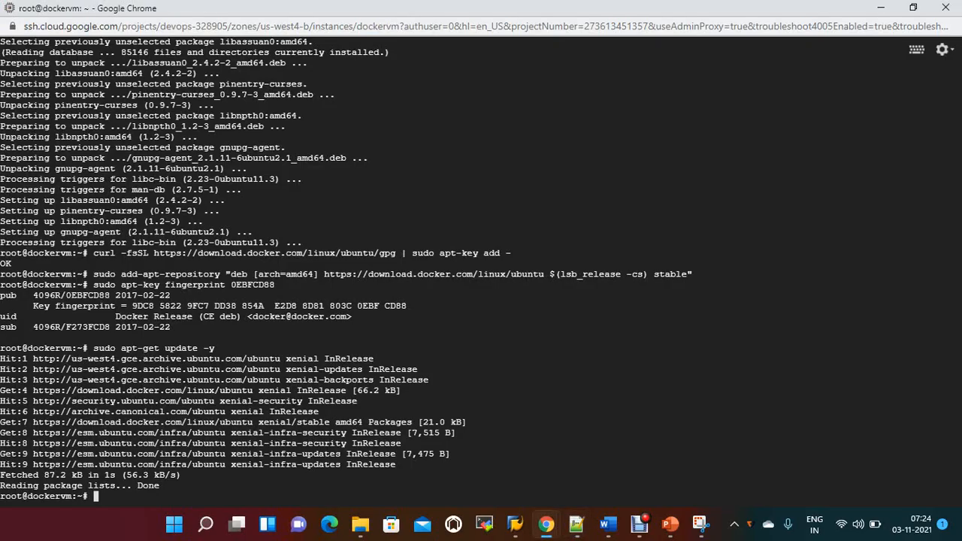
key(alt+space)
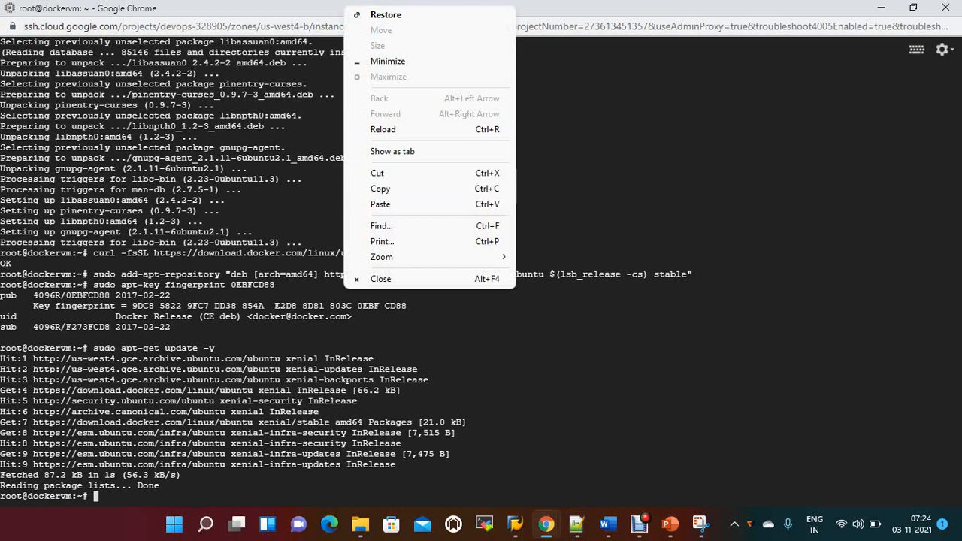
key(Up)
key(Up)
key(Return)
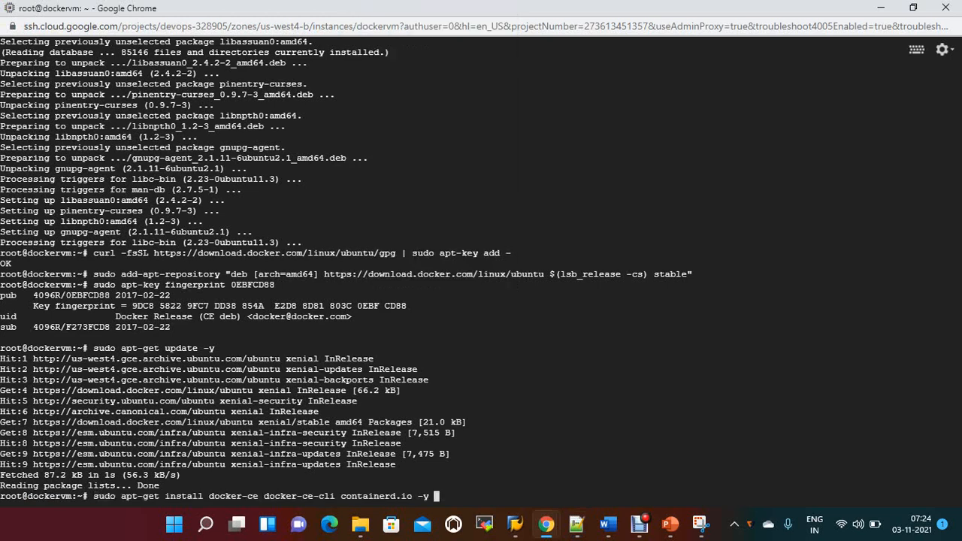
key(Return)
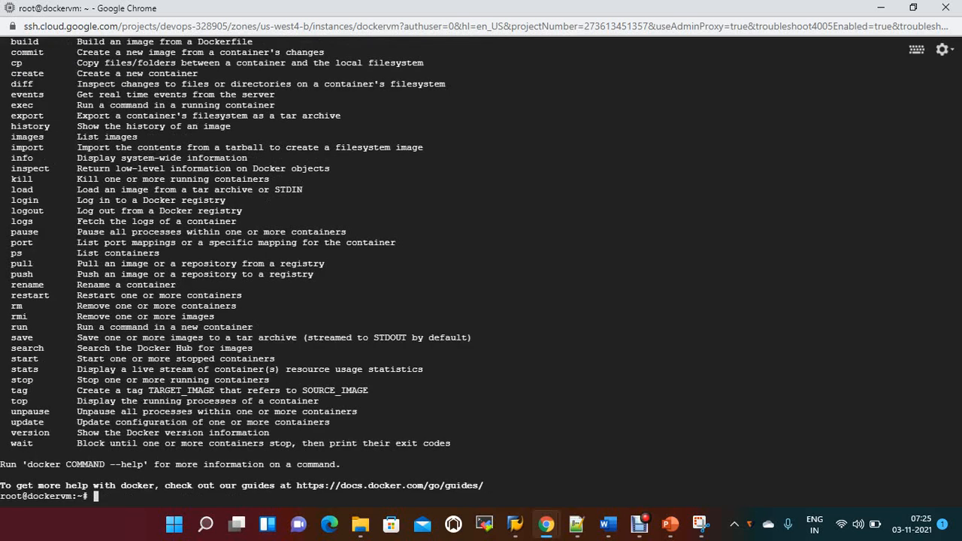
scroll(481, 271, up, 3)
scroll(482, 270, up, 5)
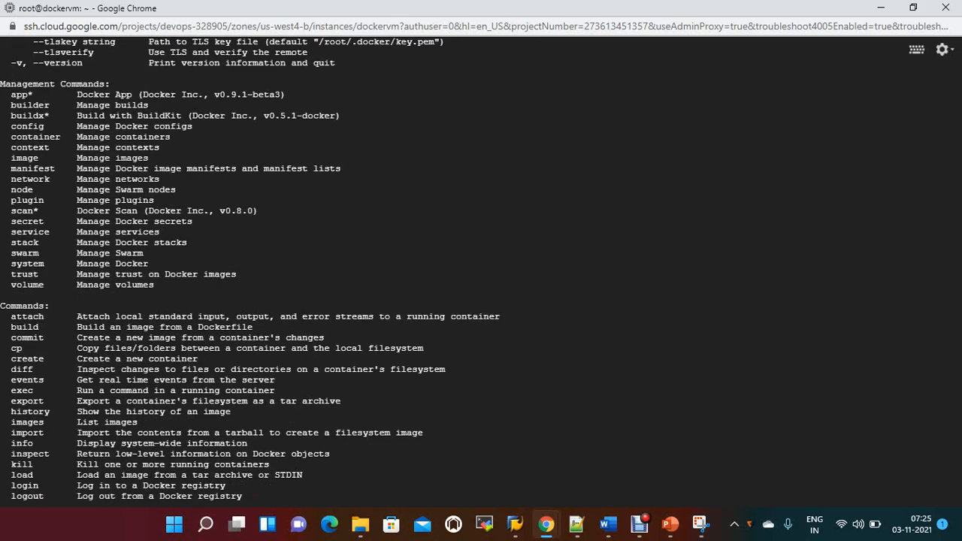
scroll(481, 271, up, 5)
scroll(481, 271, down, 5)
scroll(481, 271, down, 5)
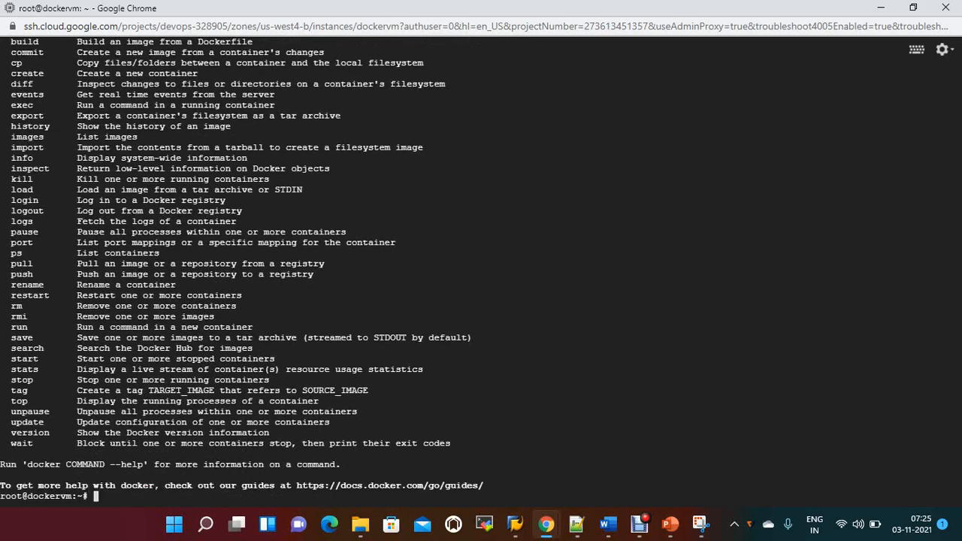
scroll(482, 271, down, 2)
text(docker ver)
text(sion)
Run 'docker version' to show client and server Engine 20.10.7 details.
key(Return)
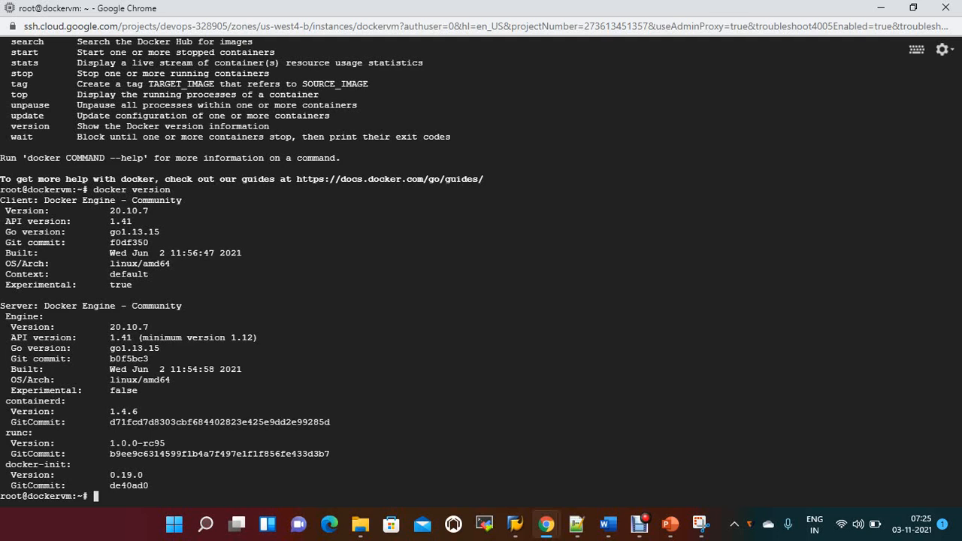
text(docker -ve)
text(rsio)
text(n)
Run 'docker -version', then recall it and correct it to 'docker --version' to get 20.10.7, build f0df350.
key(Return)
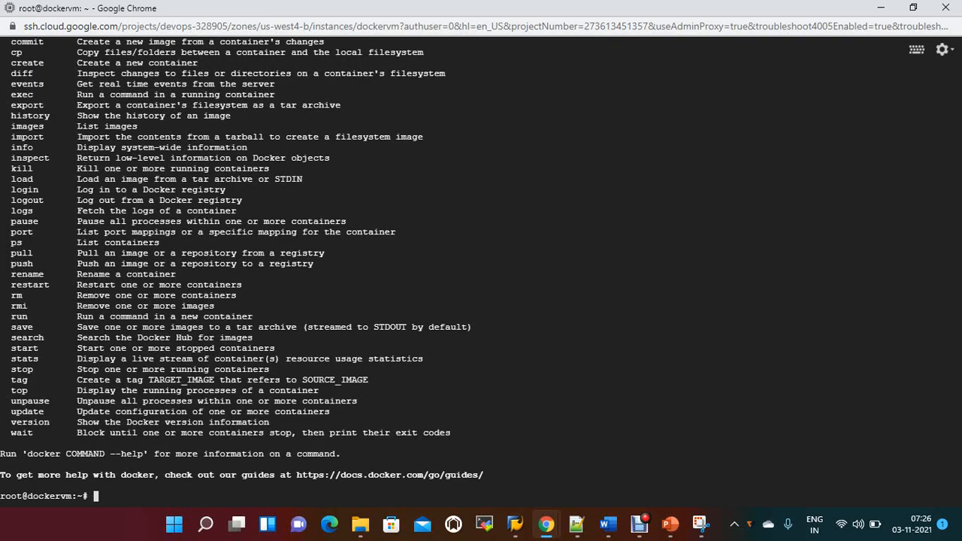
text(doc)
key(BackSpace)
key(BackSpace)
key(BackSpace)
key(BackSpace)
key(Up)
key(Left)
key(Left)
key(Left)
key(Right)
key(Right)
text(-)
key(Return)
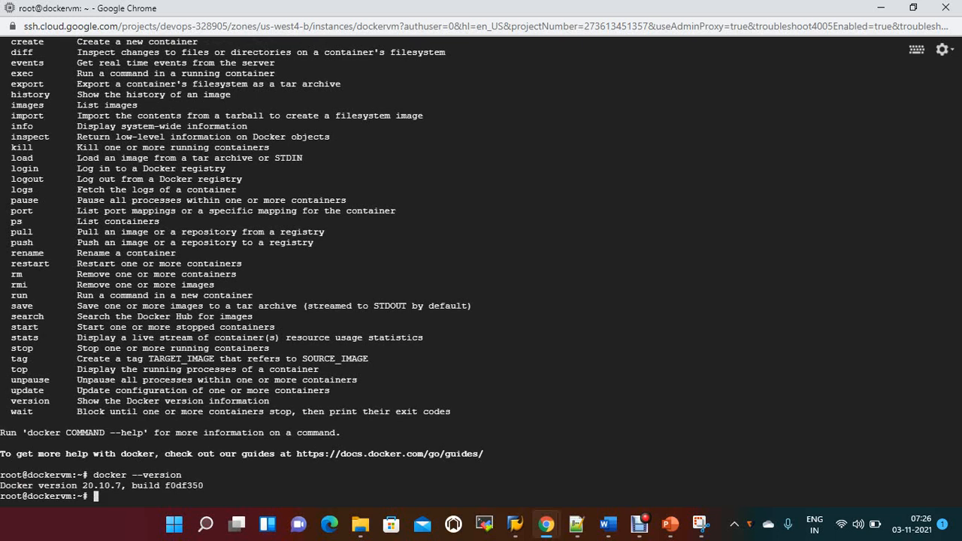
Select and copy the version number 20.10.7 and its parts 20, 10 and 7 in the terminal output.
drag(78, 486, 115, 486)
key(ctrl+c)
click(301, 300)
drag(95, 485, 81, 486)
key(ctrl+c)
double_click(103, 486)
double_click(123, 486)
text(docker)
text( --version)
Run 'docker version' again for the full client and server report.
key(Return)
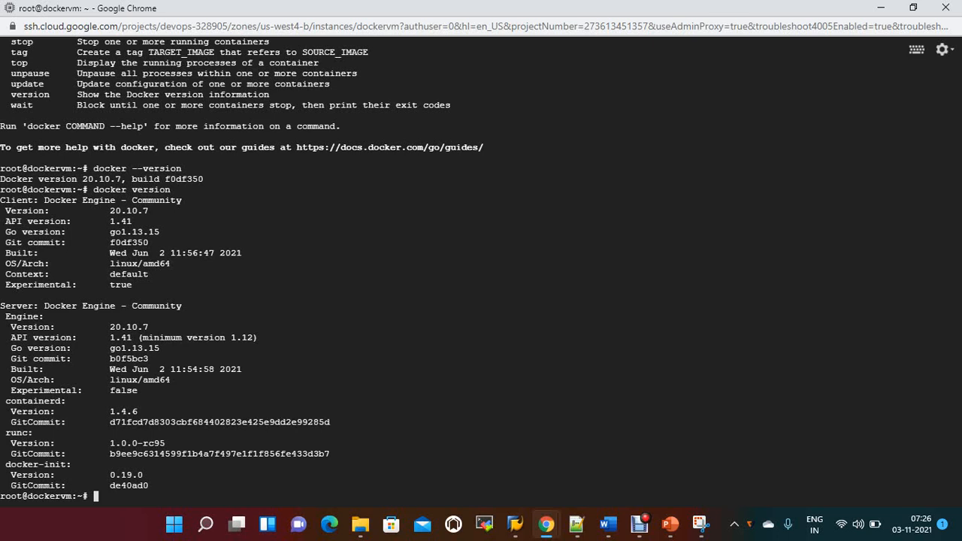
text(docker)
Try 'cat /etc/run/' (No such file or directory), then change into /etc.
key(BackSpace)
key(BackSpace)
key(BackSpace)
key(BackSpace)
text(cat /etc/)
text(run)
text(/doc)
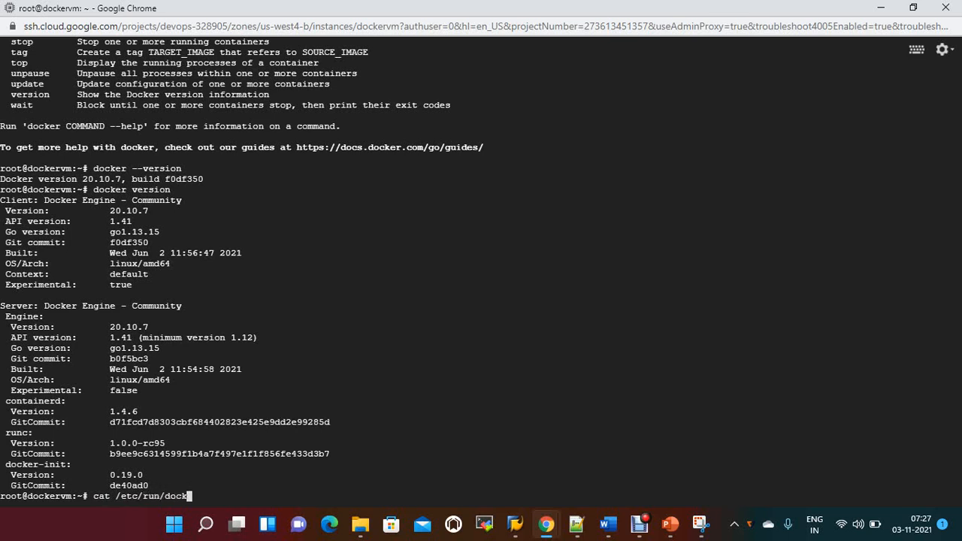
key(BackSpace)
key(BackSpace)
key(BackSpace)
key(Return)
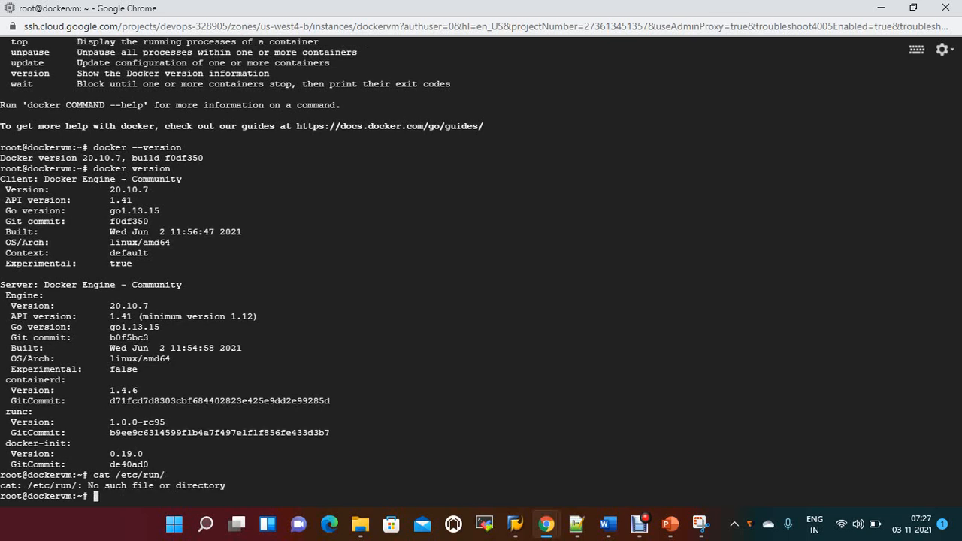
text(cd)
text( /etc/)
key(BackSpace)
key(Return)
text(ls -l)
List /etc with 'ls -l', then try 'find / -n docker.sock' and 'find / -name -f docker.sock', both failing.
key(Return)
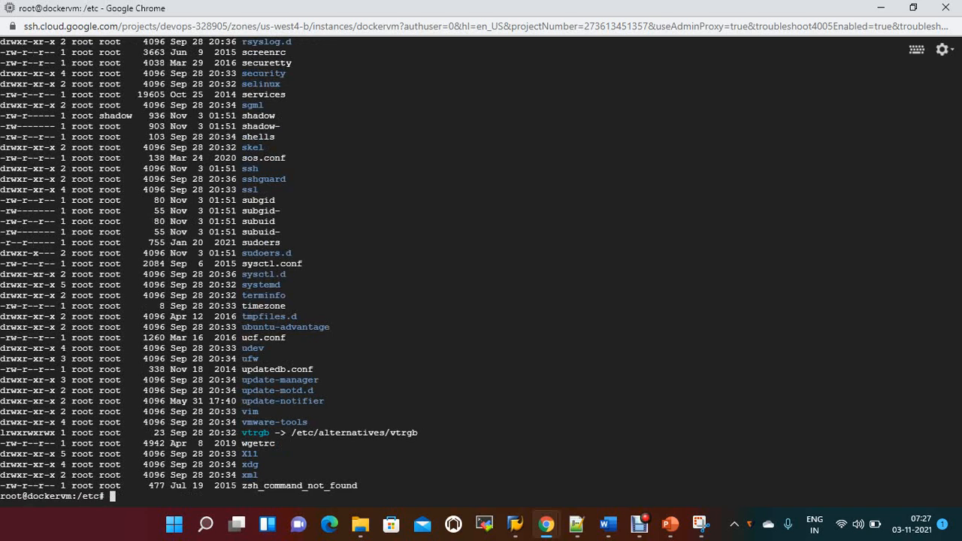
text(find /)
text( -)
text(n docker)
text(.s)
text(ock)
key(Return)
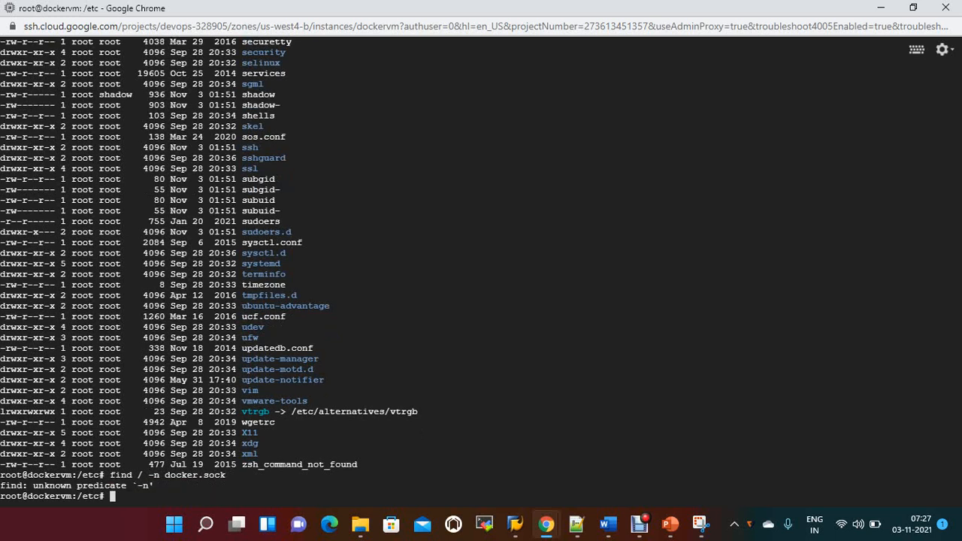
key(Up)
key(Left)
key(Left)
key(Left)
key(Left)
key(Left)
key(Left)
key(Left)
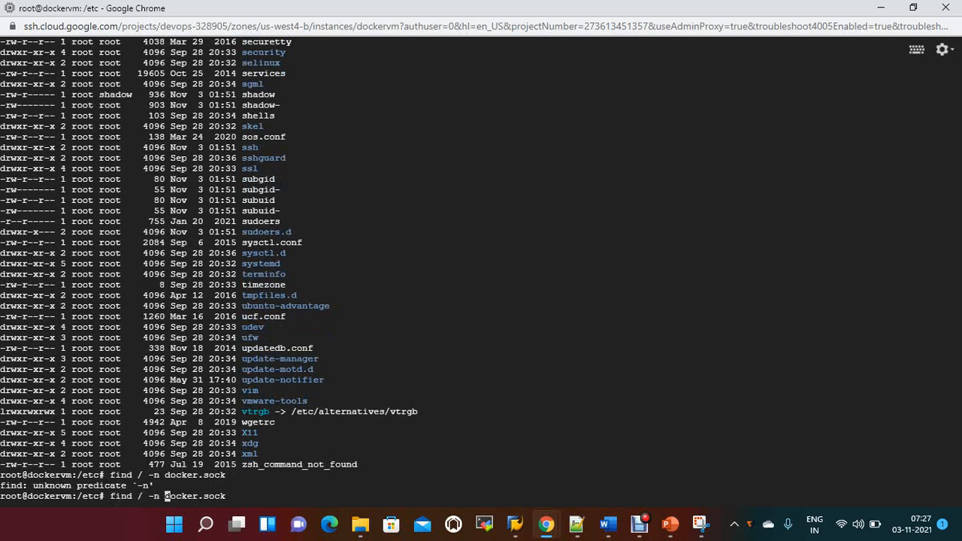
key(BackSpace)
key(BackSpace)
text(name )
text(-f)
key(Return)
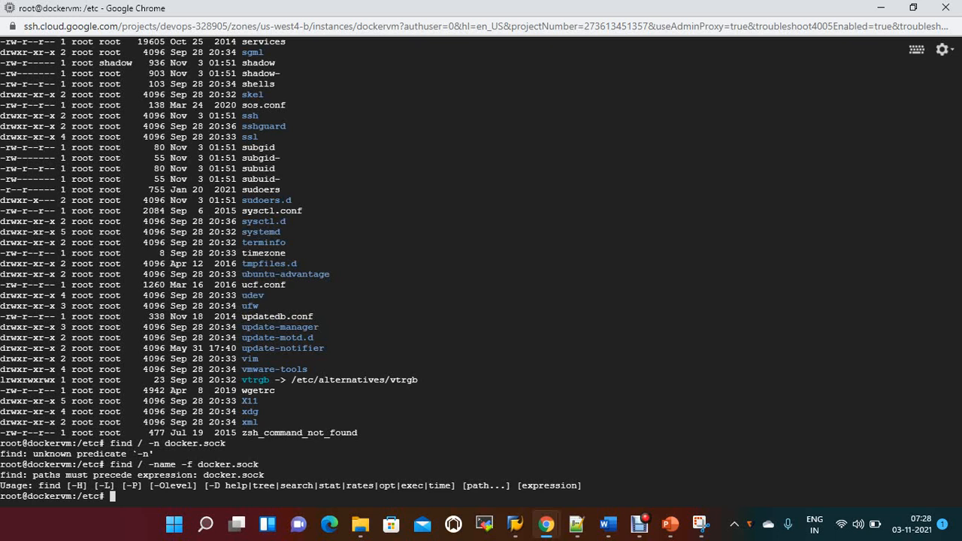
text(doc)
key(BackSpace)
key(BackSpace)
key(BackSpace)
text(cd)
Start typing 'cat /etc/' at the prompt, correcting a stray letter in the path.
key(BackSpace)
key(BackSpace)
key(BackSpace)
text(cat )
text(/etc)
text(/)
text(r)
key(BackSpace)
scroll(481, 271, up, 3)
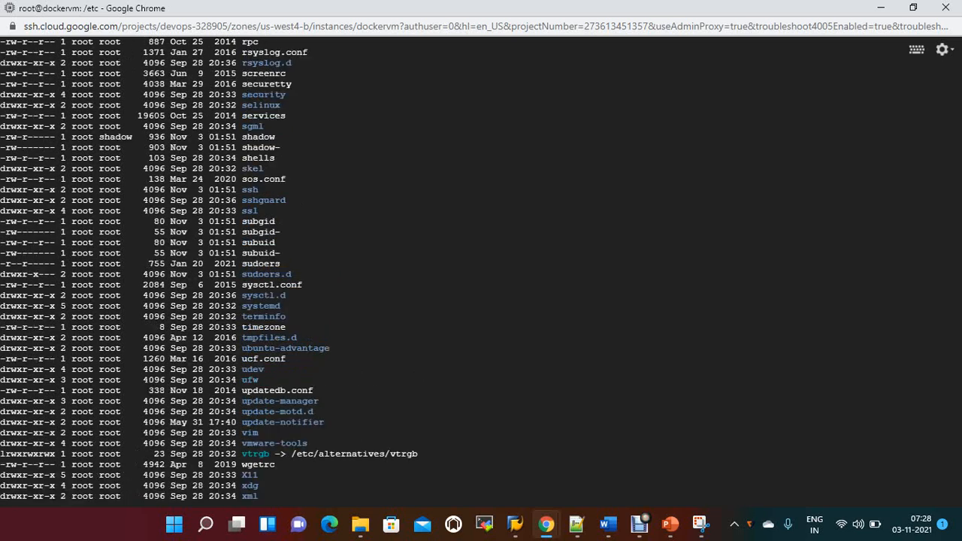
scroll(482, 271, up, 3)
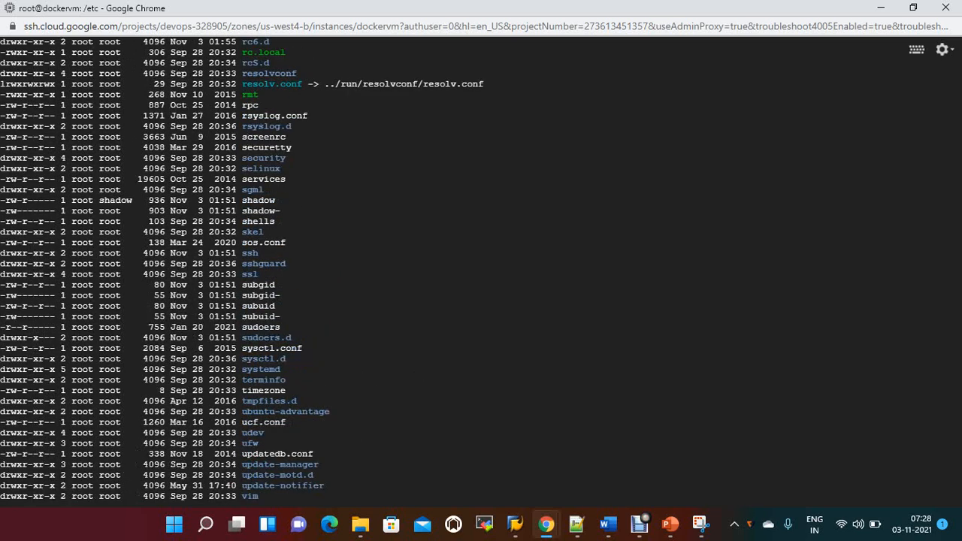
scroll(481, 271, up, 3)
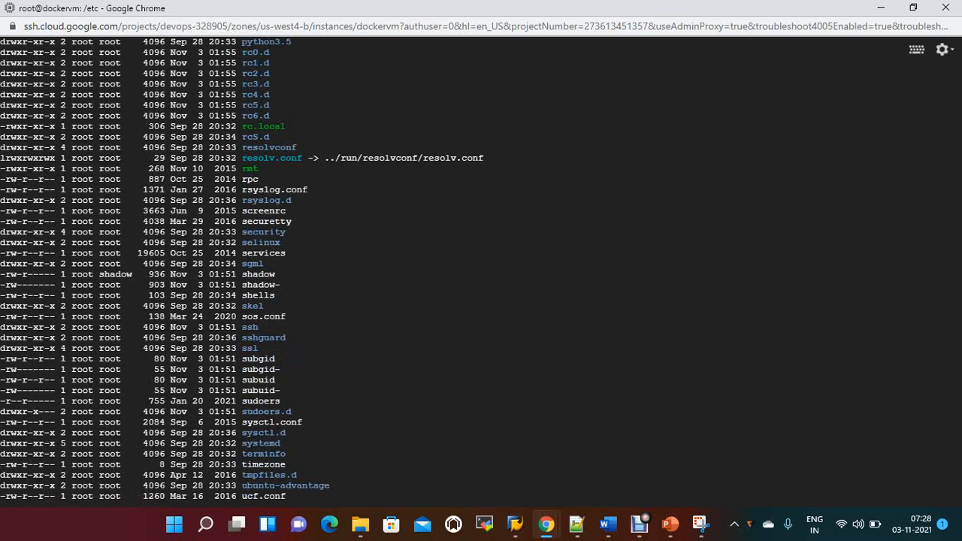
scroll(481, 271, up, 5)
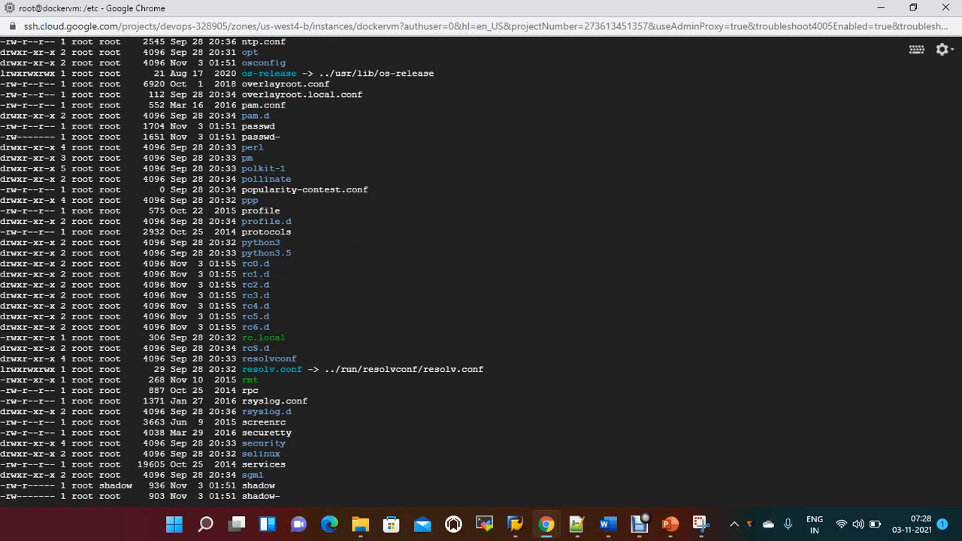
scroll(481, 270, up, 3)
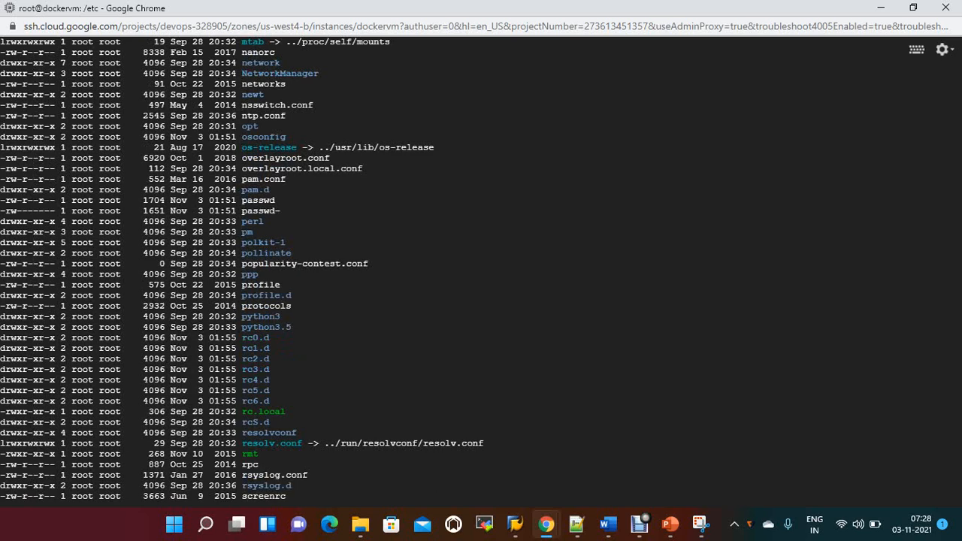
text(cat /etc/)
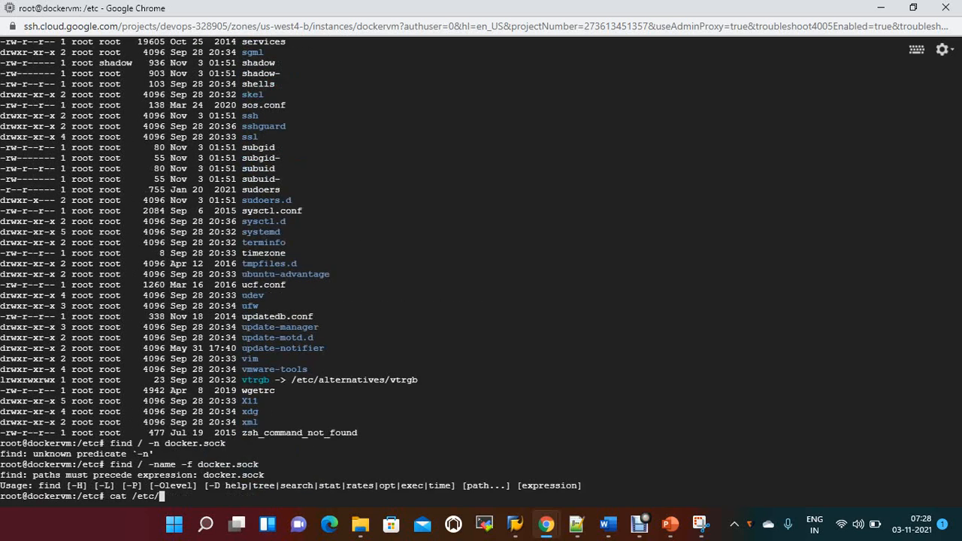
Search Google for 'default docker location in ubuntu' in a new tab, then return to the SSH terminal.
click(547, 524)
click(451, 444)
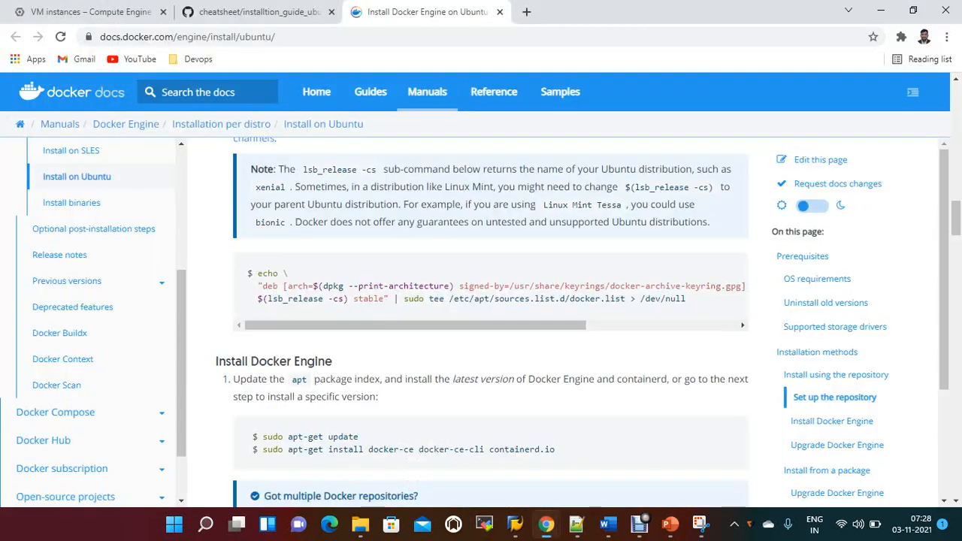
click(526, 11)
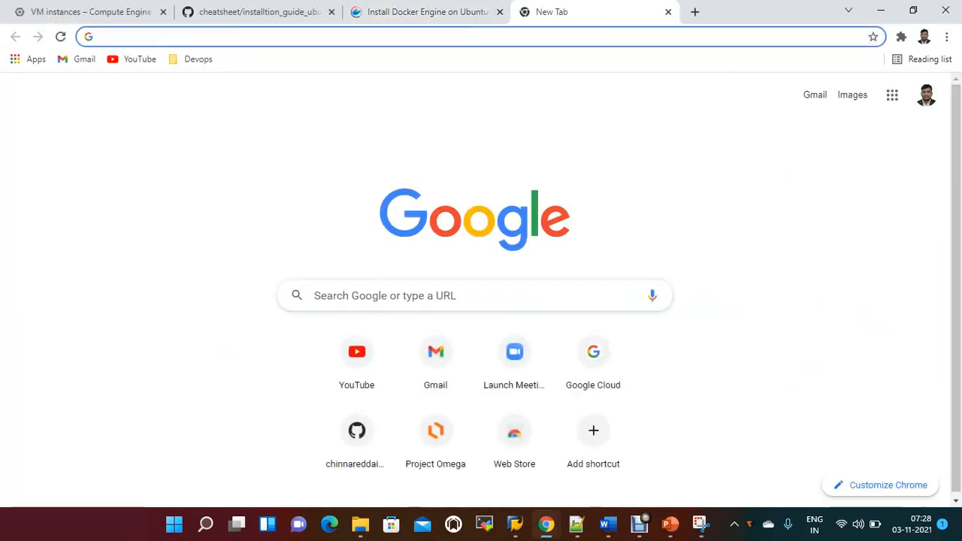
text(default )
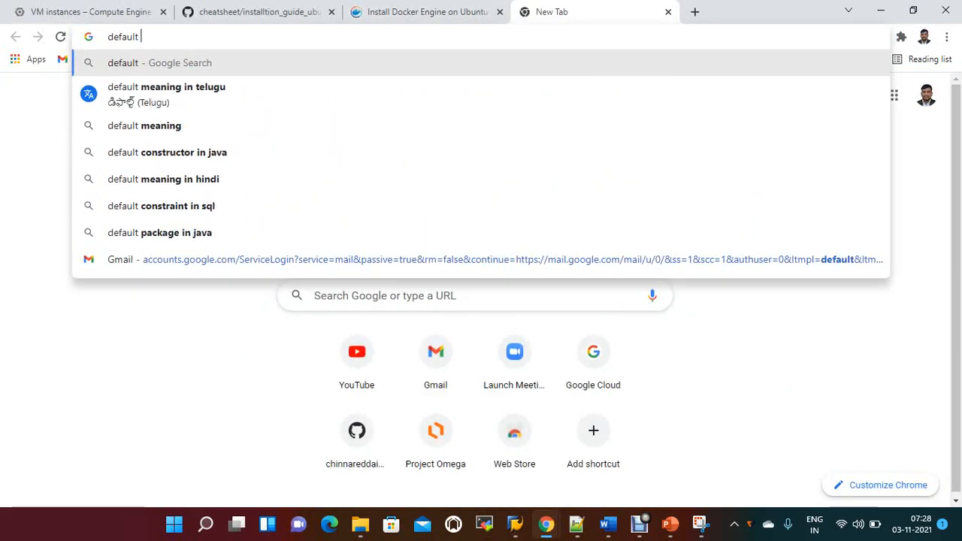
text(docker login)
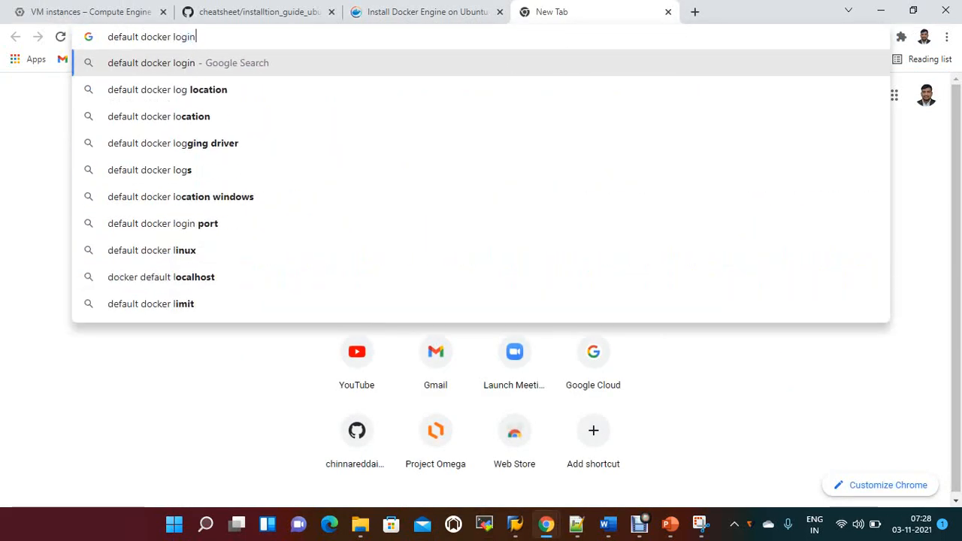
text(i)
key(BackSpace)
key(BackSpace)
text(cation i)
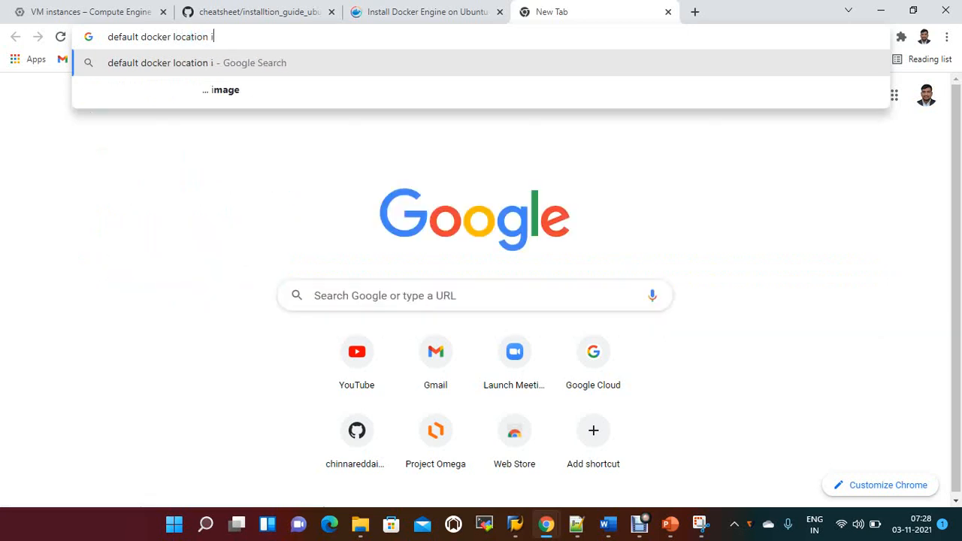
text(n ubun)
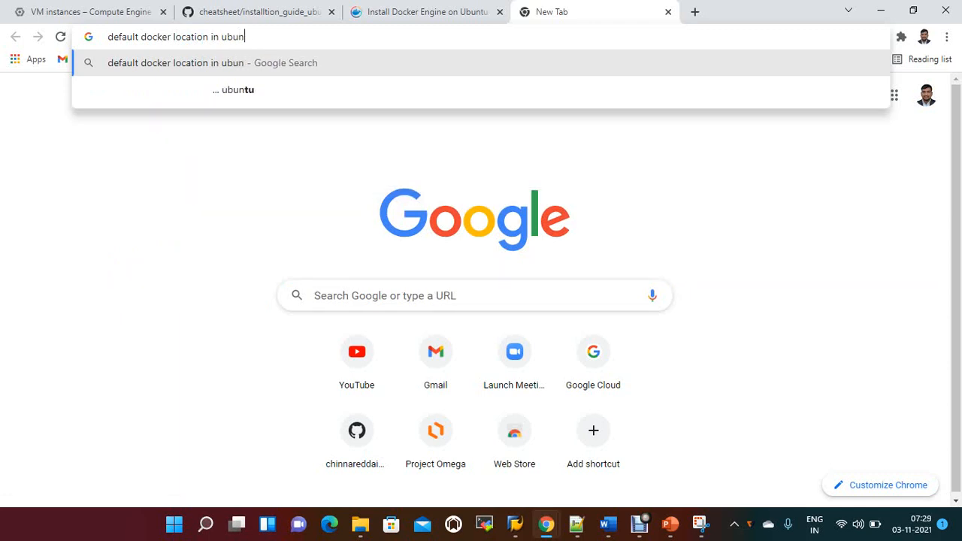
text(t)
text(u)
key(Return)
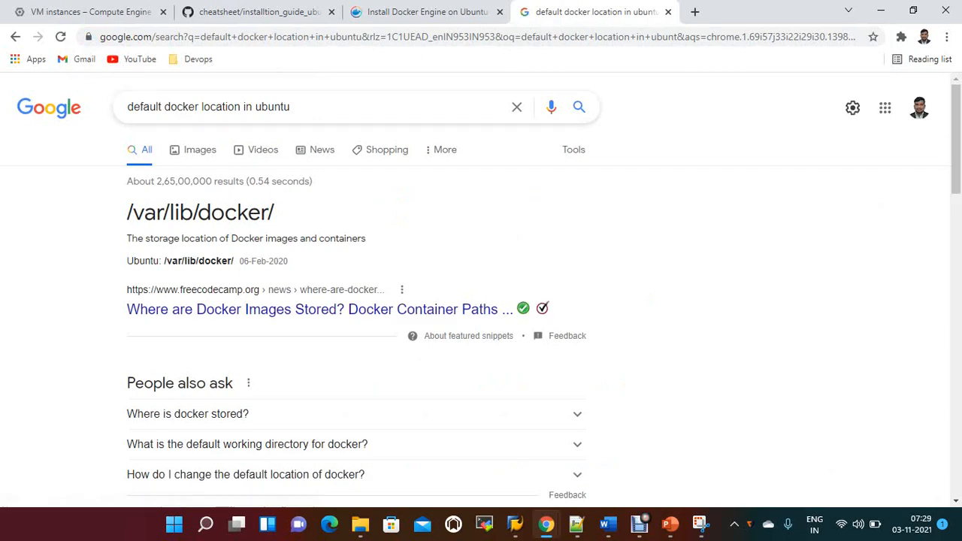
key(alt+Tab)
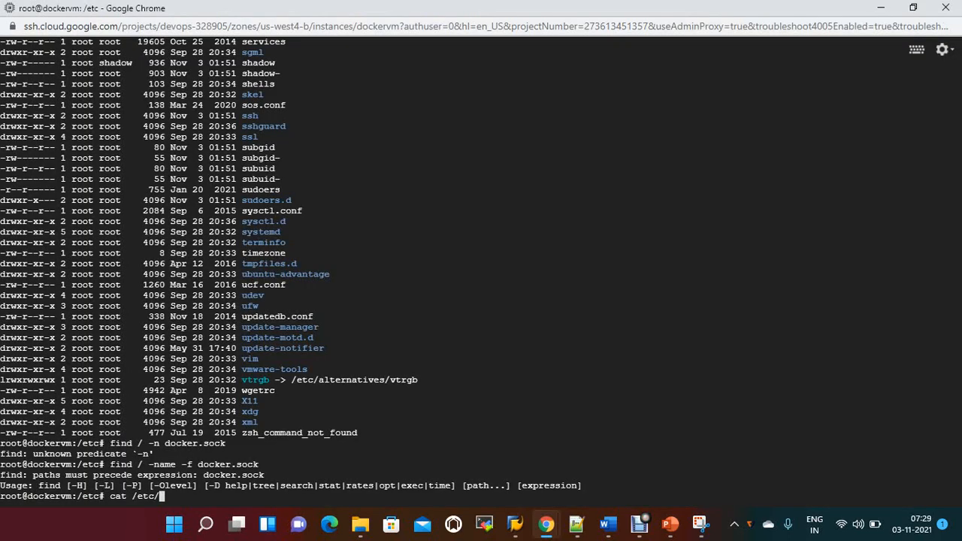
Run cat on /var/lib/docker/, which reports it is a directory.
key(BackSpace)
key(BackSpace)
key(BackSpace)
text(var/)
text(lib/)
text(docker/)
key(Return)
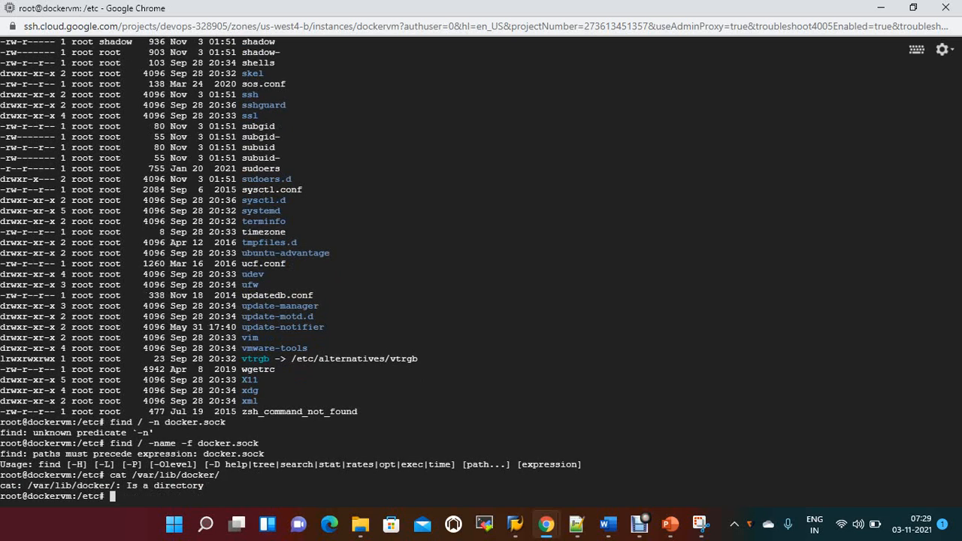
text(ls -l)
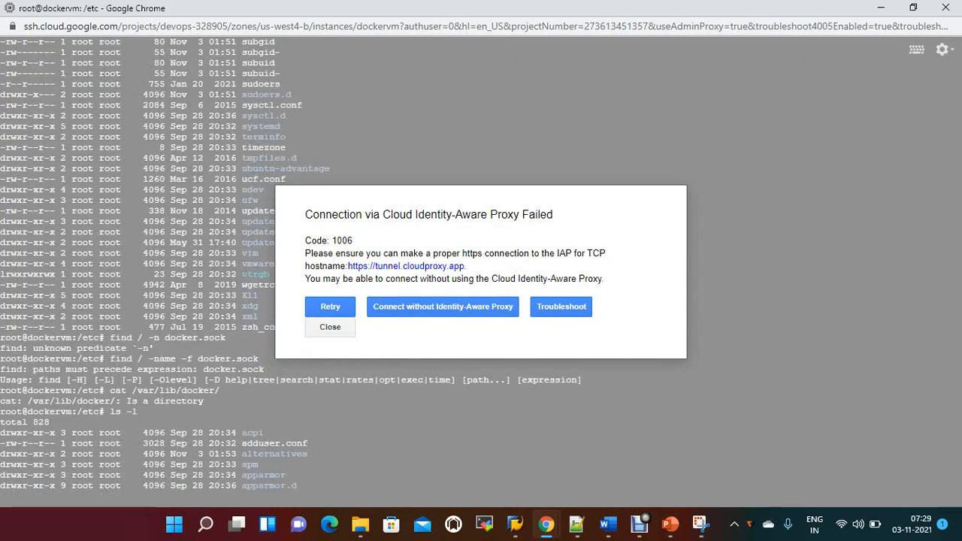
Retry the failed IAP connection and return to the reconnected dockervm SSH terminal.
key(Return)
key(Return)
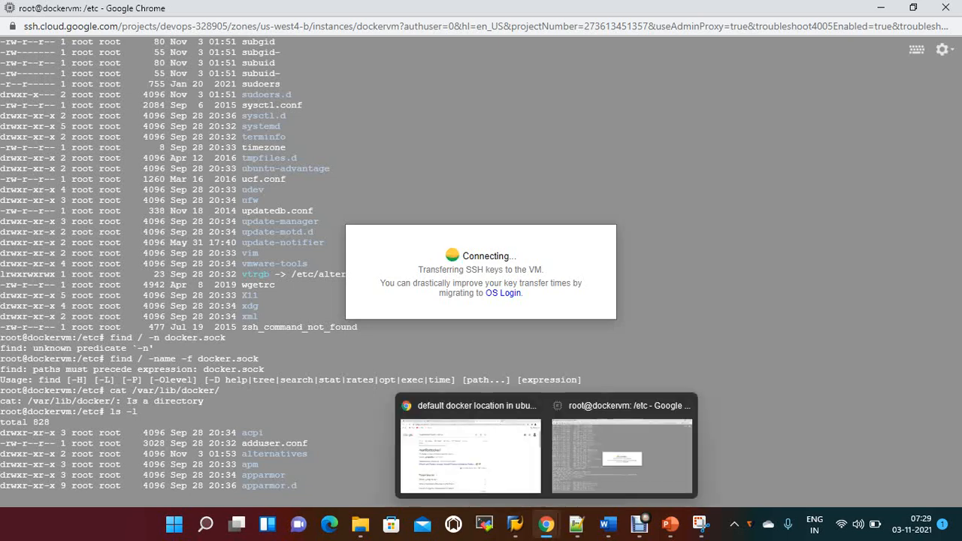
click(467, 451)
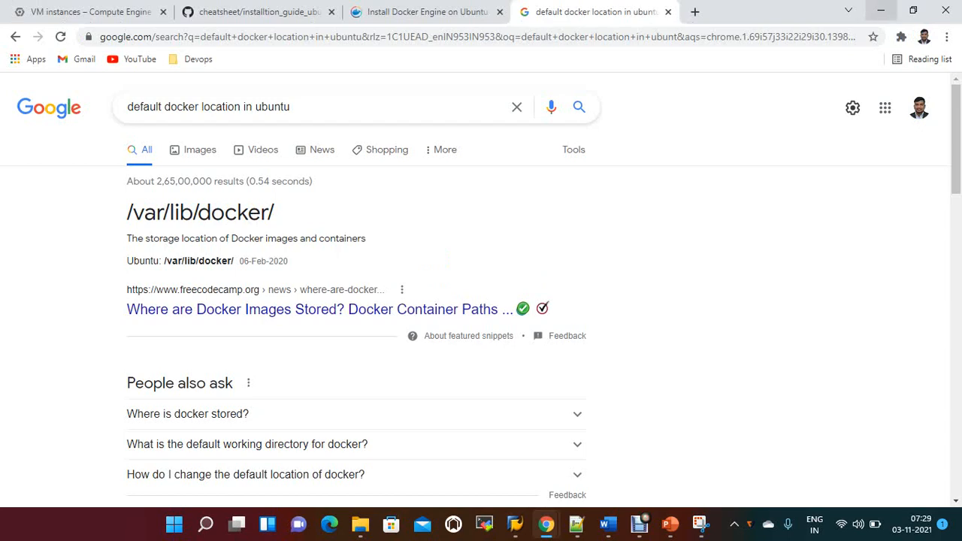
click(882, 10)
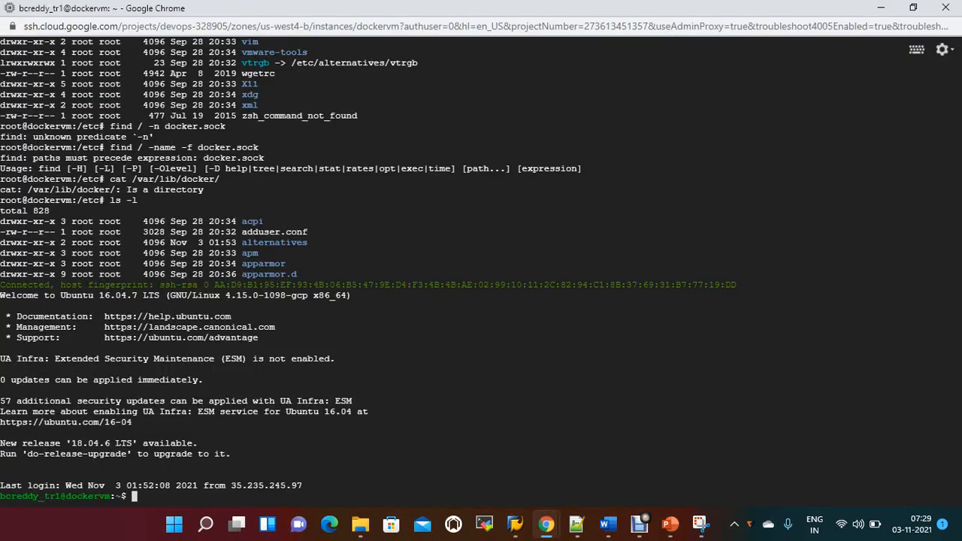
text(sudo su -)
Become root with sudo su -, change into /var/lib/docker and list its folders.
key(Return)
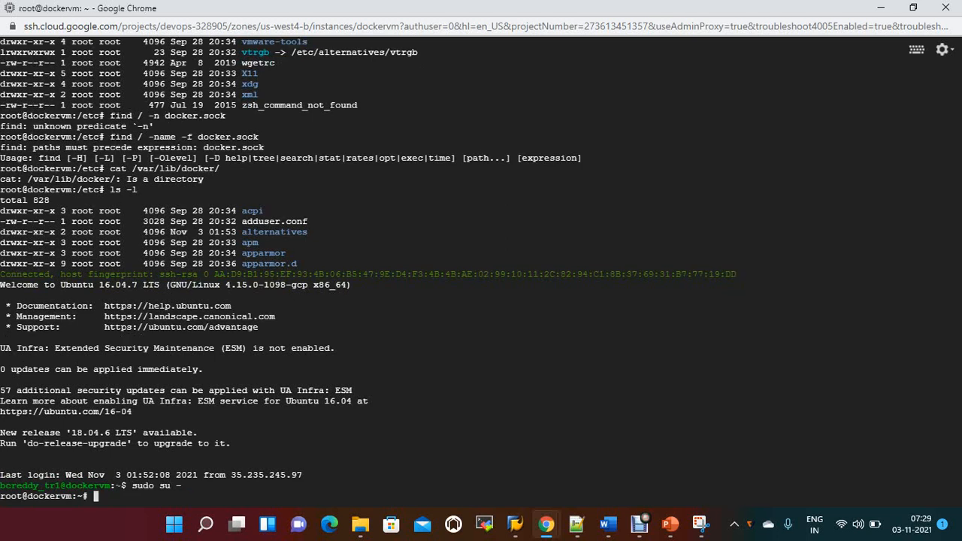
text(cd /var)
text(/lib/)
text(docker/)
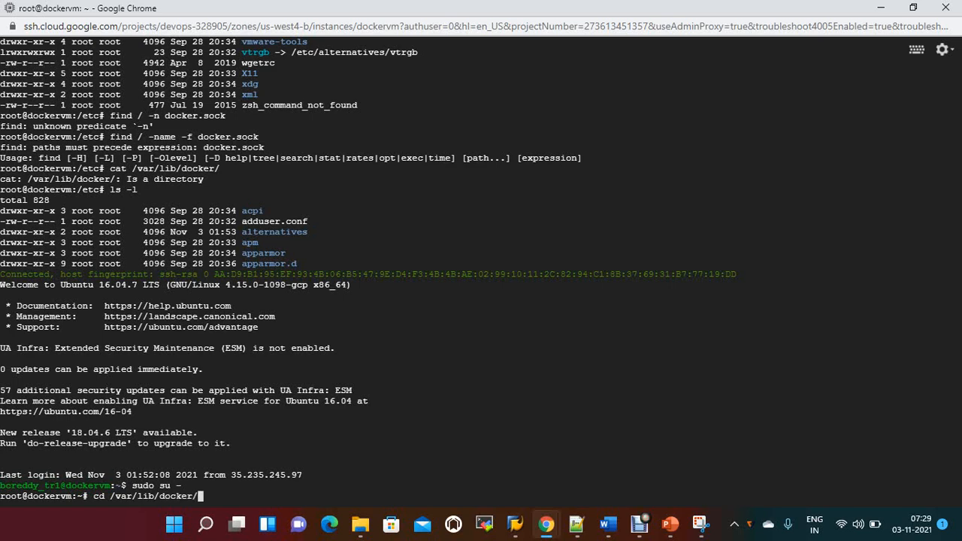
key(Return)
text(s )
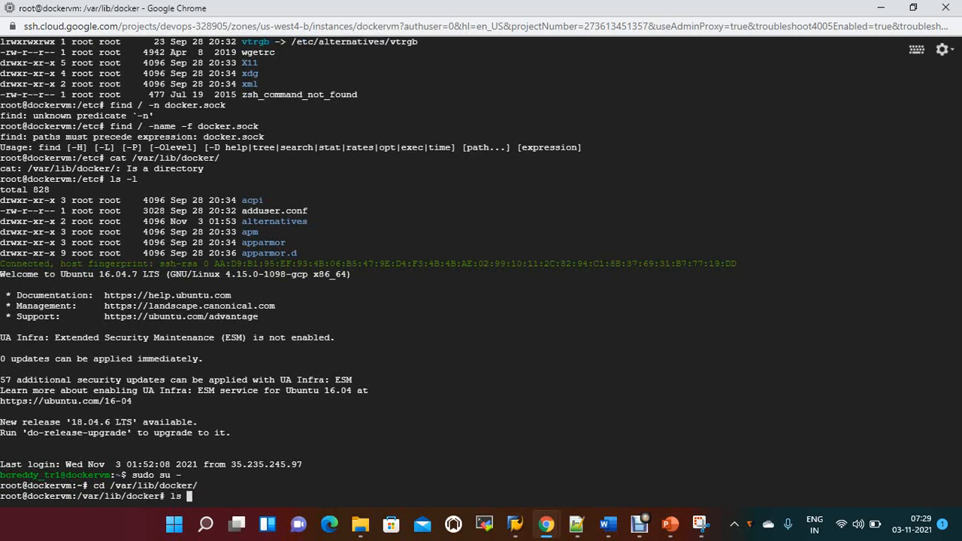
text(-l)
key(Return)
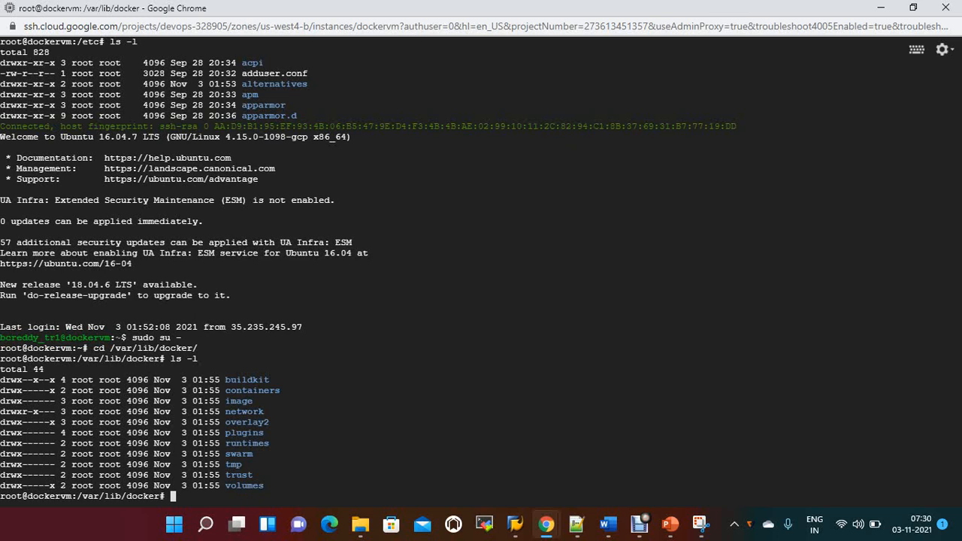
text(docker ps)
Run docker ps and docker images, both returning empty tables.
key(Return)
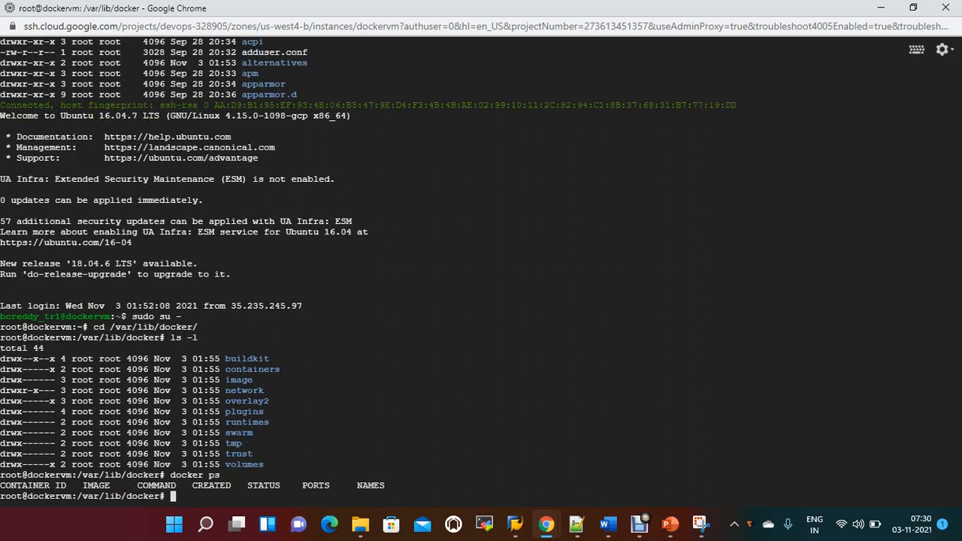
text(docker images)
key(Return)
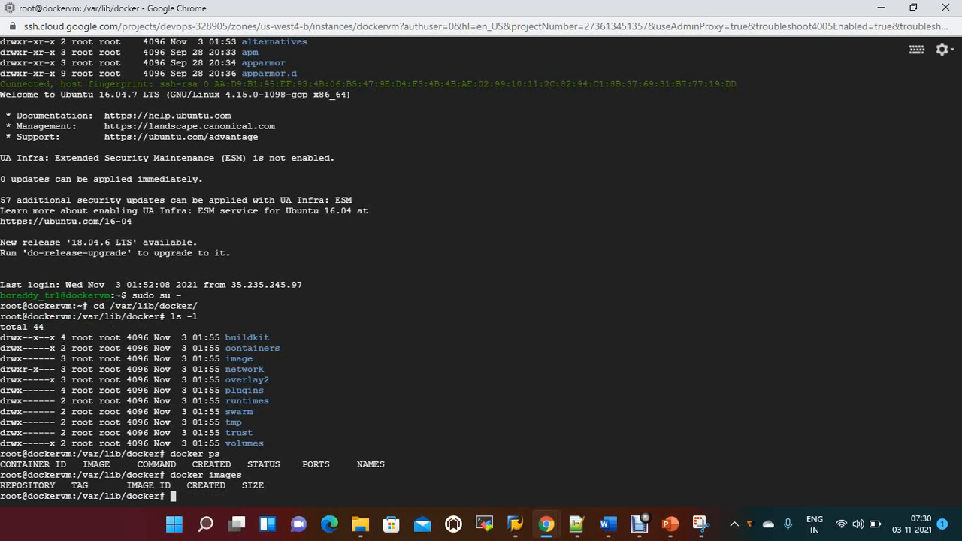
text(docker login)
Log in to Docker Hub with docker login, submitting username and password until Login Succeeded.
key(Return)
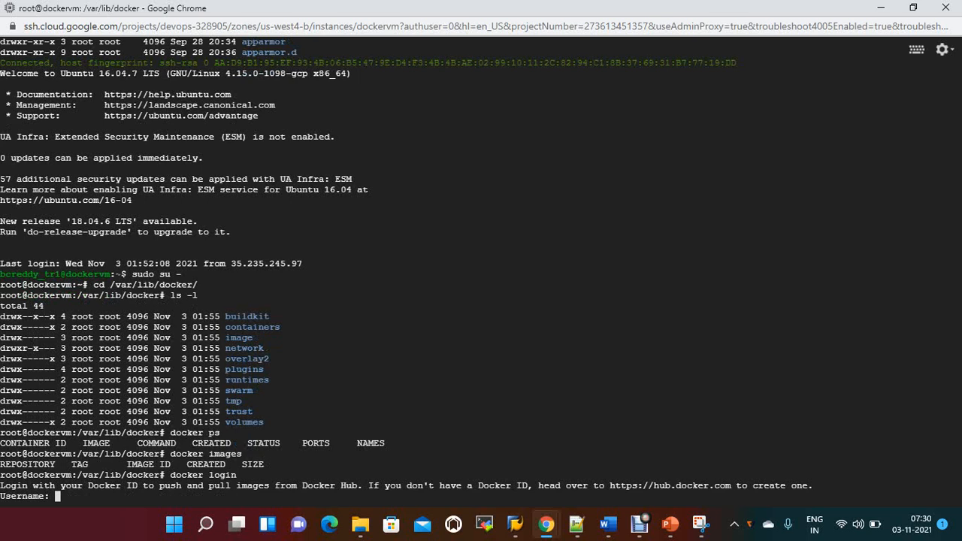
text(chinnareddaiah)
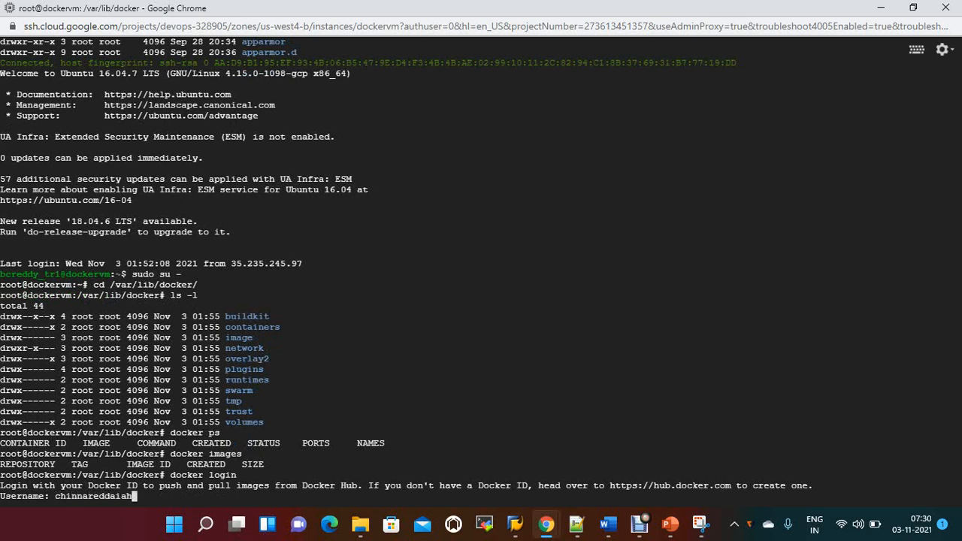
key(Return)
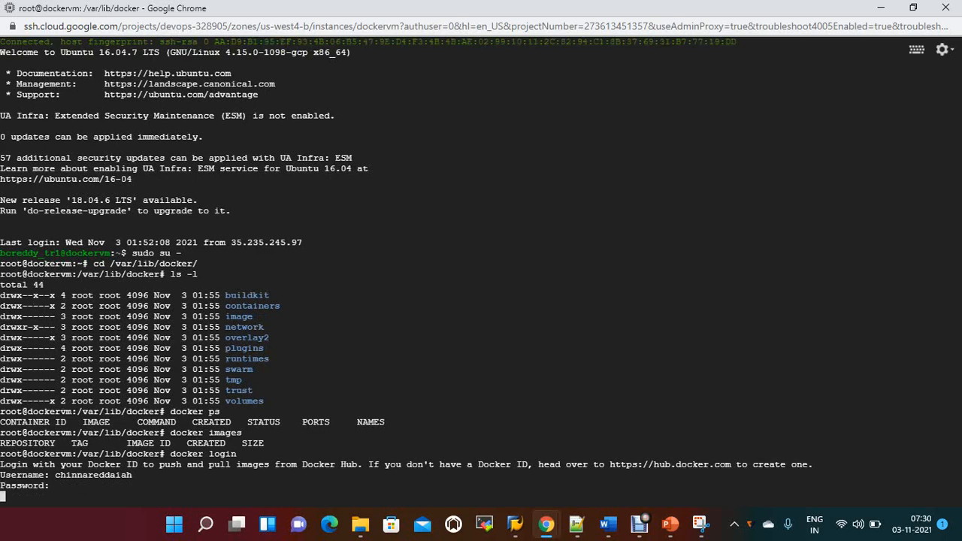
key(Return)
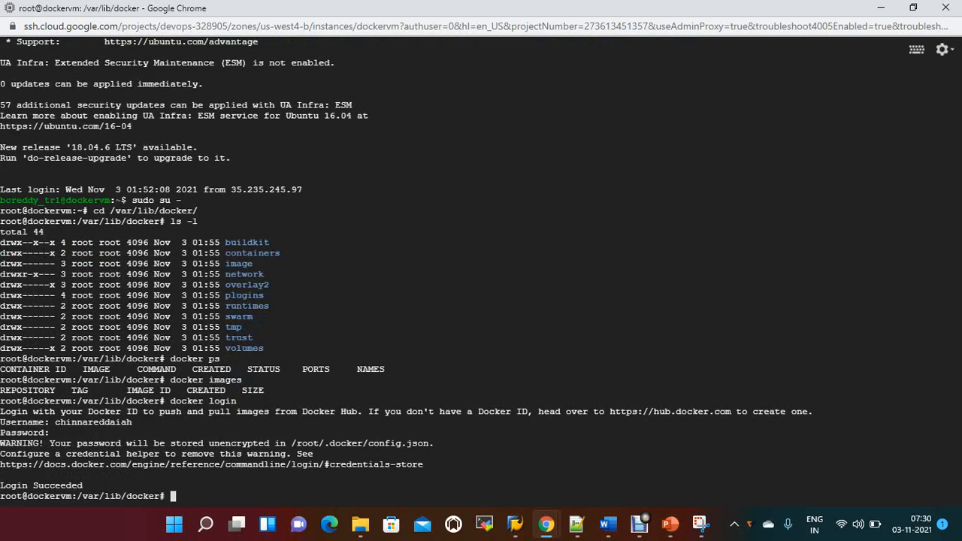